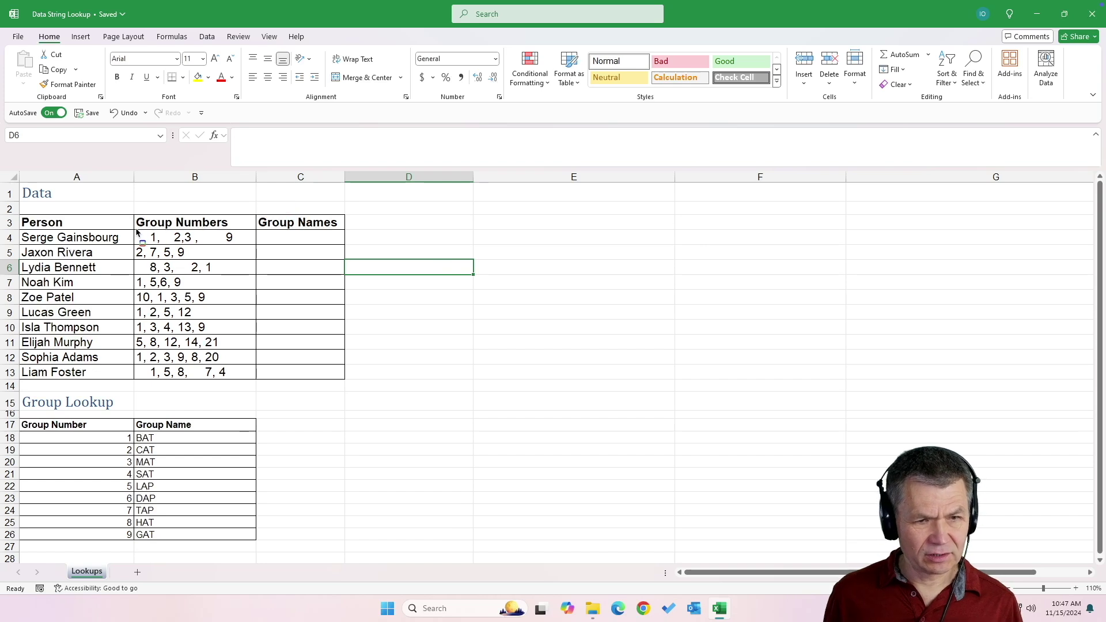
left_click_drag(139, 238, 259, 388)
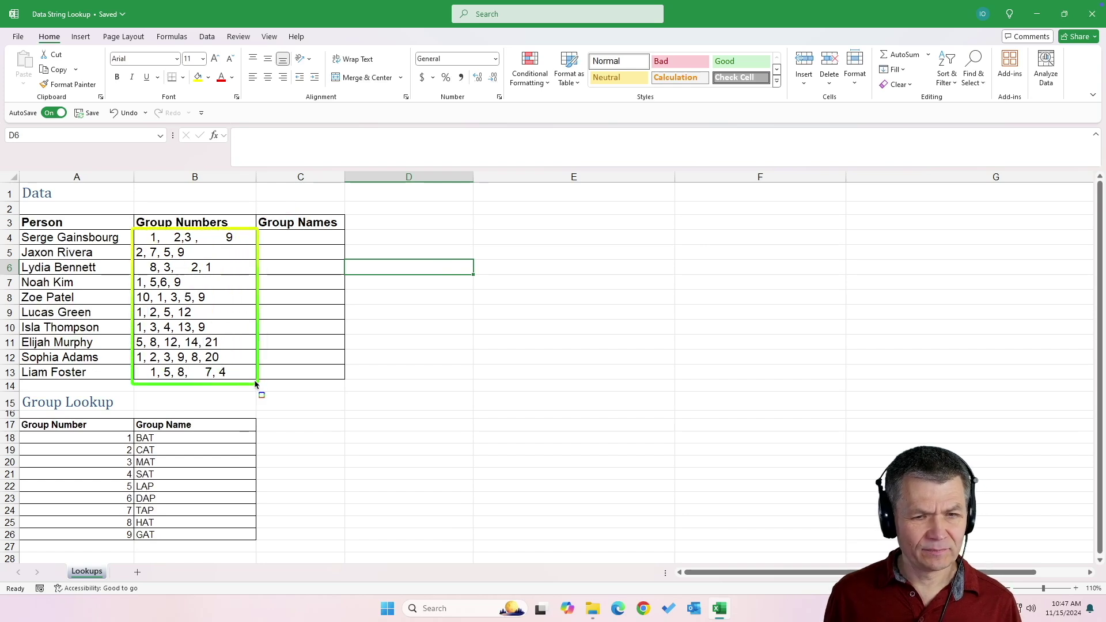
left_click_drag(151, 245, 258, 247)
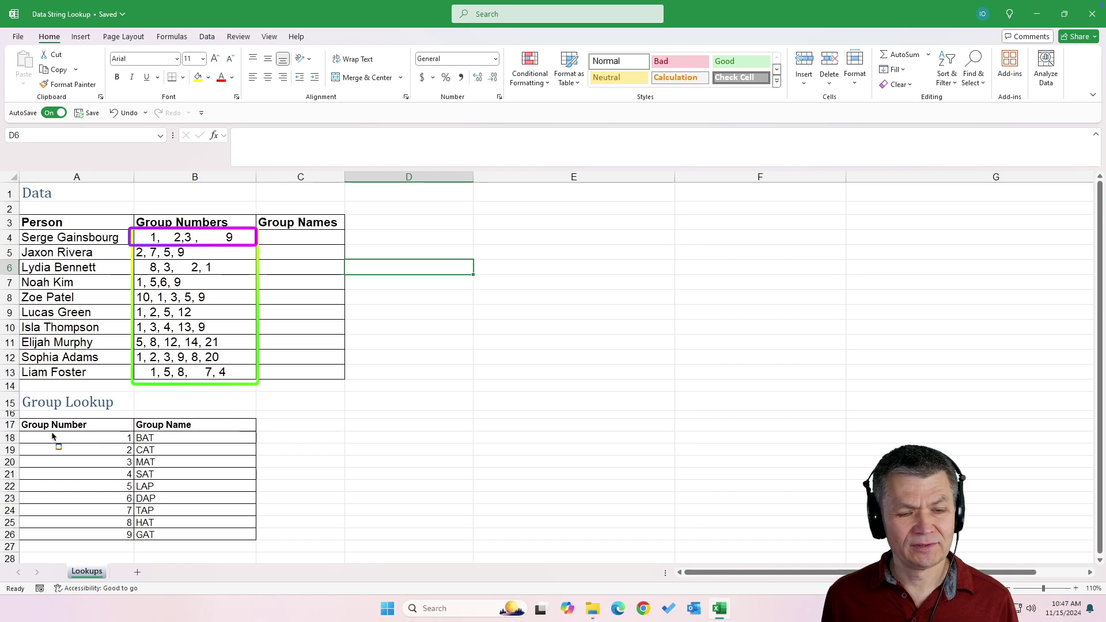
mouse_move(38, 431)
left_mouse_down()
mouse_move(193, 521)
mouse_move(257, 542)
left_mouse_up()
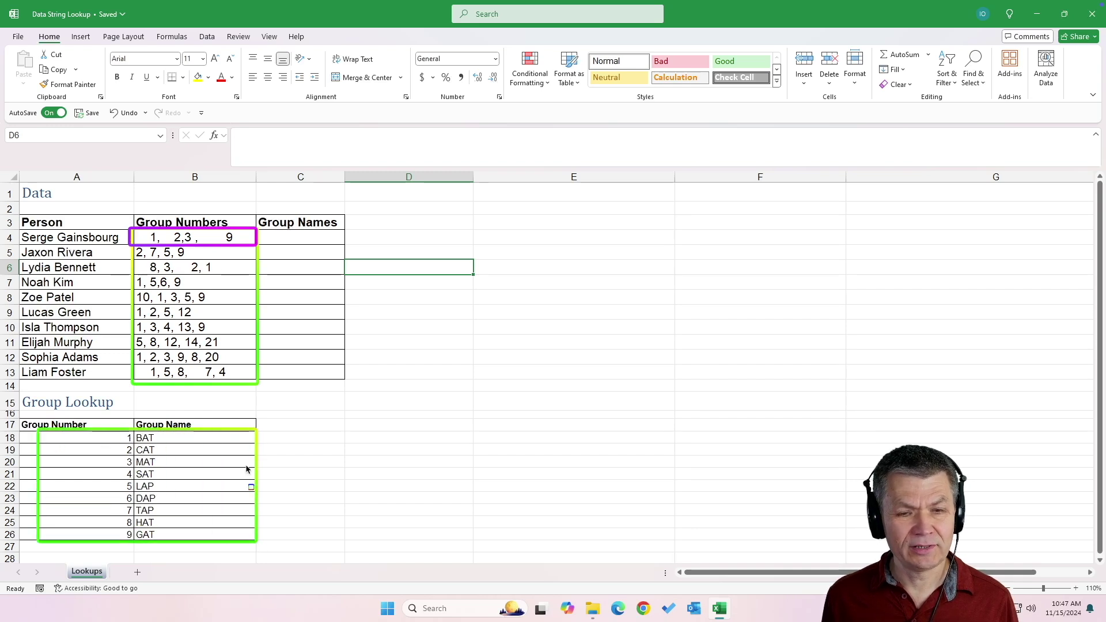
left_click_drag(274, 237, 348, 249)
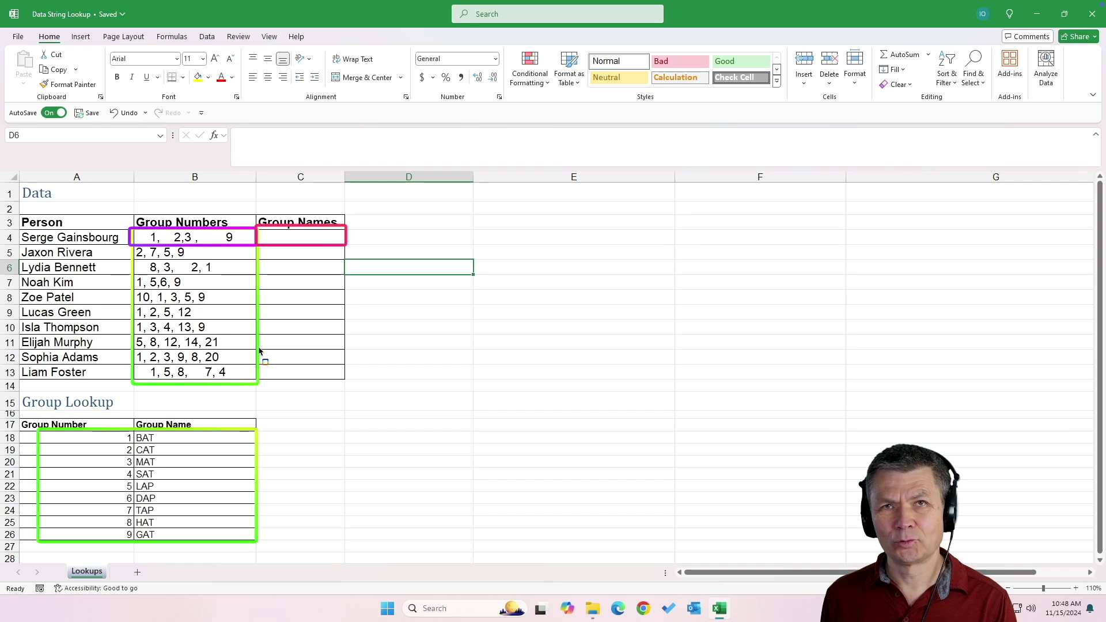
key("Escape")
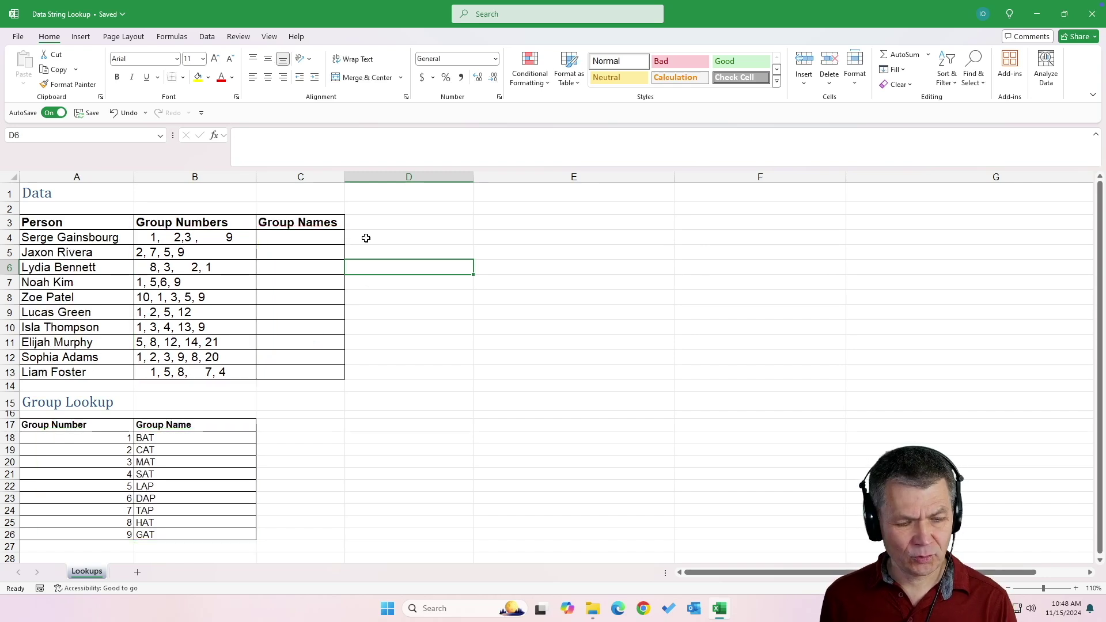
- Start a TEXTSPLIT formula in cell D4 with the group numbers in B4 as the text to split
left_click(398, 237)
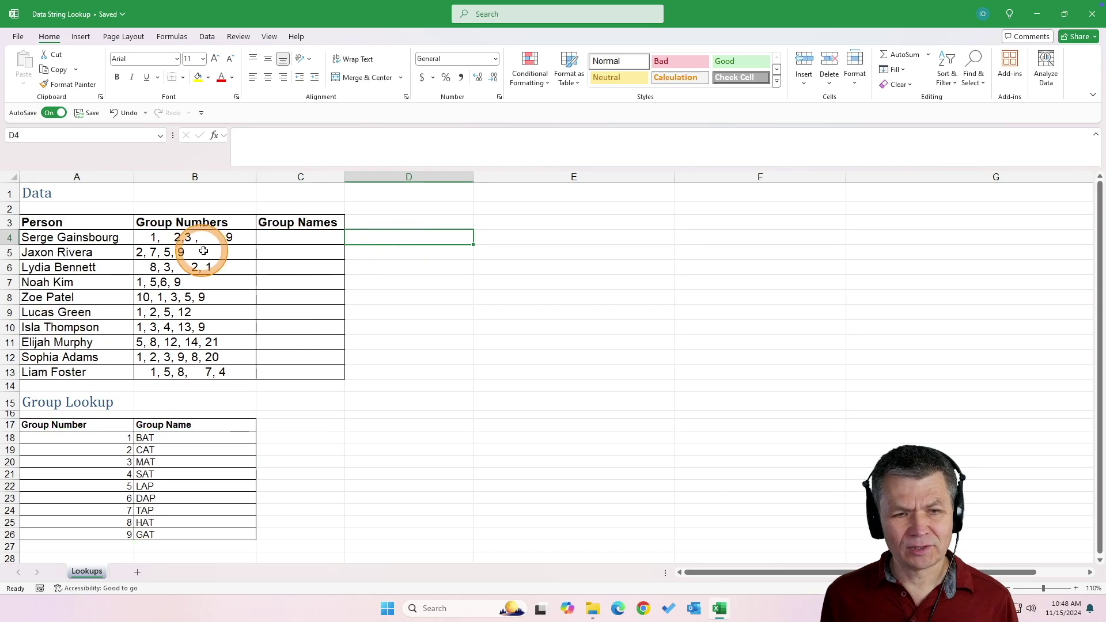
left_click(184, 239)
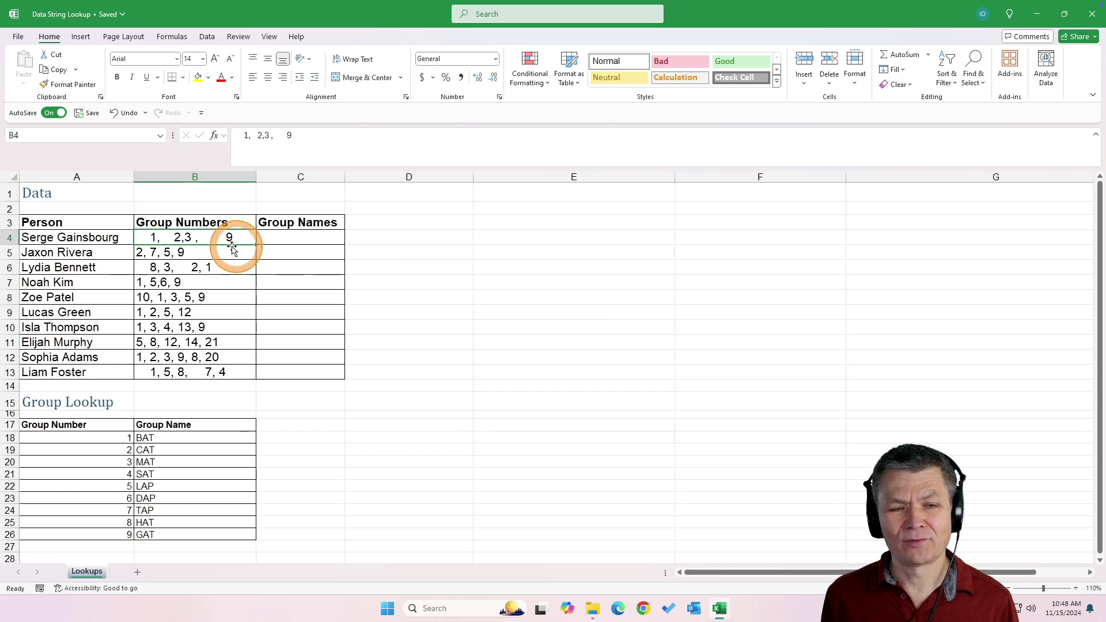
left_click(399, 238)
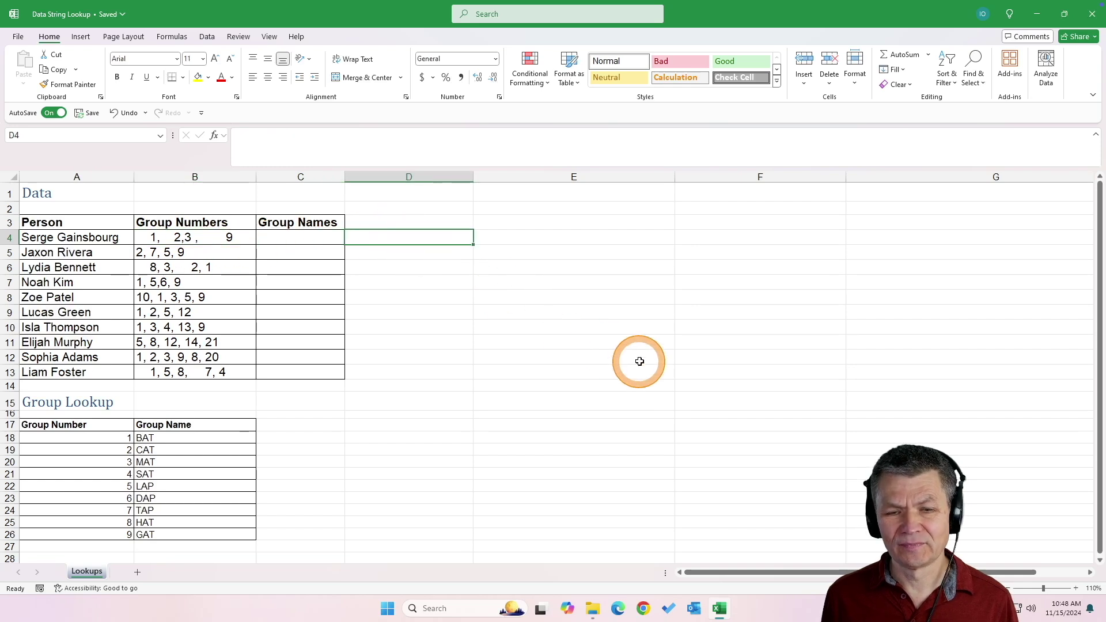
type("=")
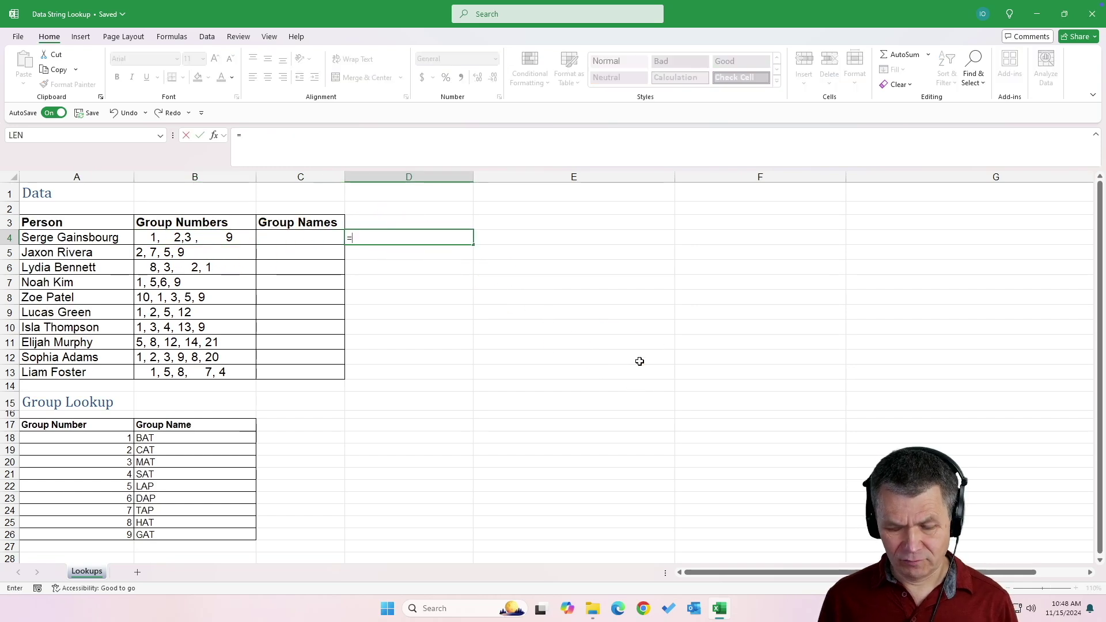
type("tex")
key("Down")
key("Down")
key("Down")
key("Down")
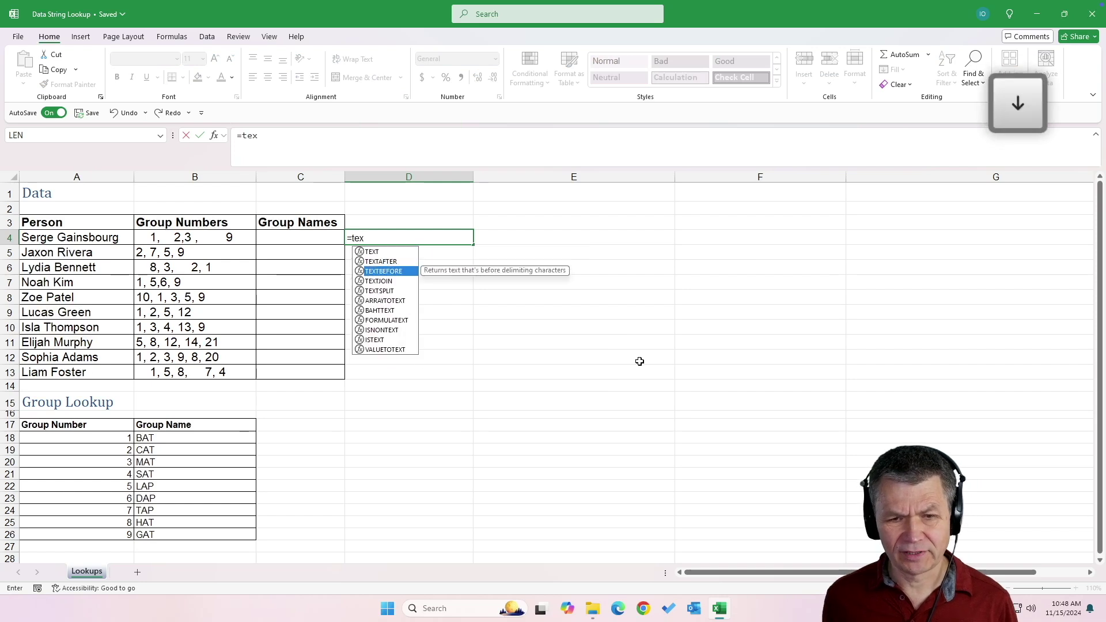
key("Tab")
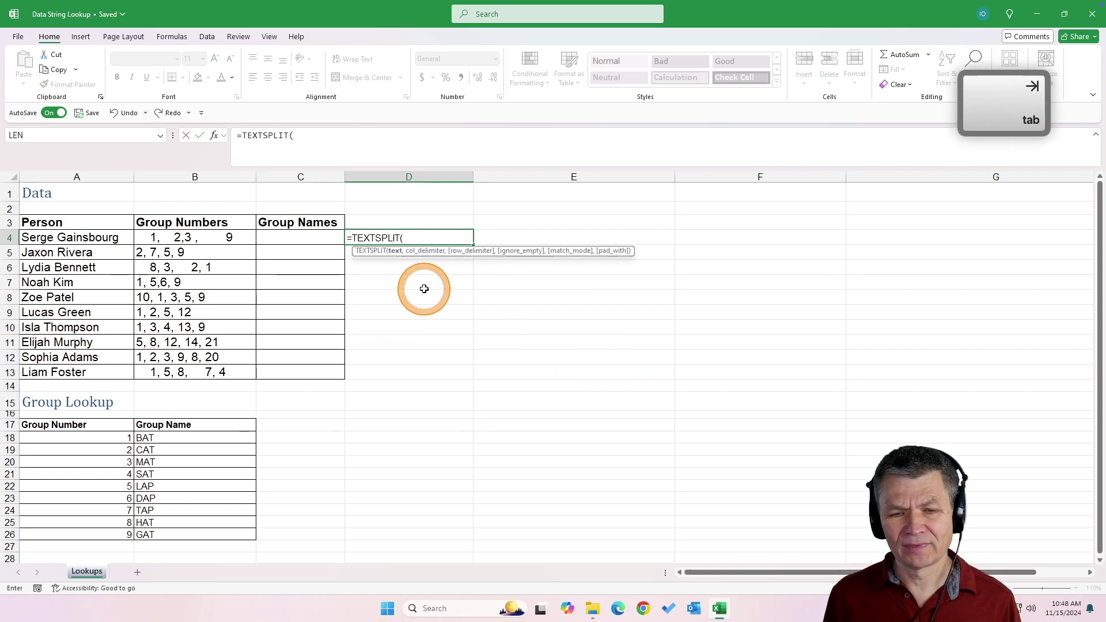
left_click(200, 240)
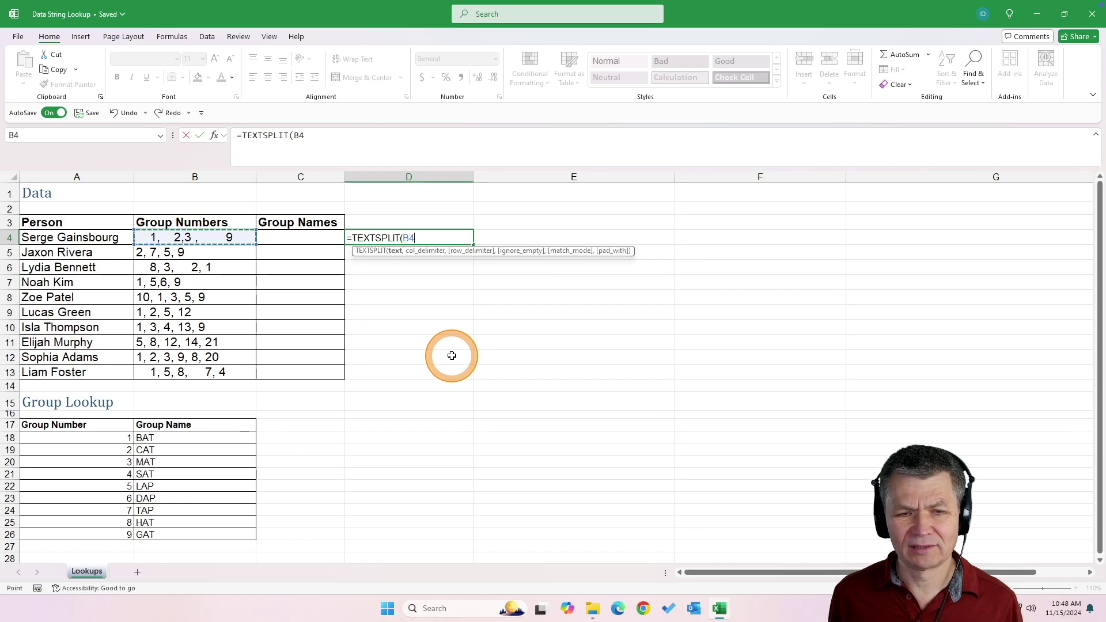
- Complete the TEXTSPLIT formula in D4 with no column delimiter and "," as the row delimiter
type(",")
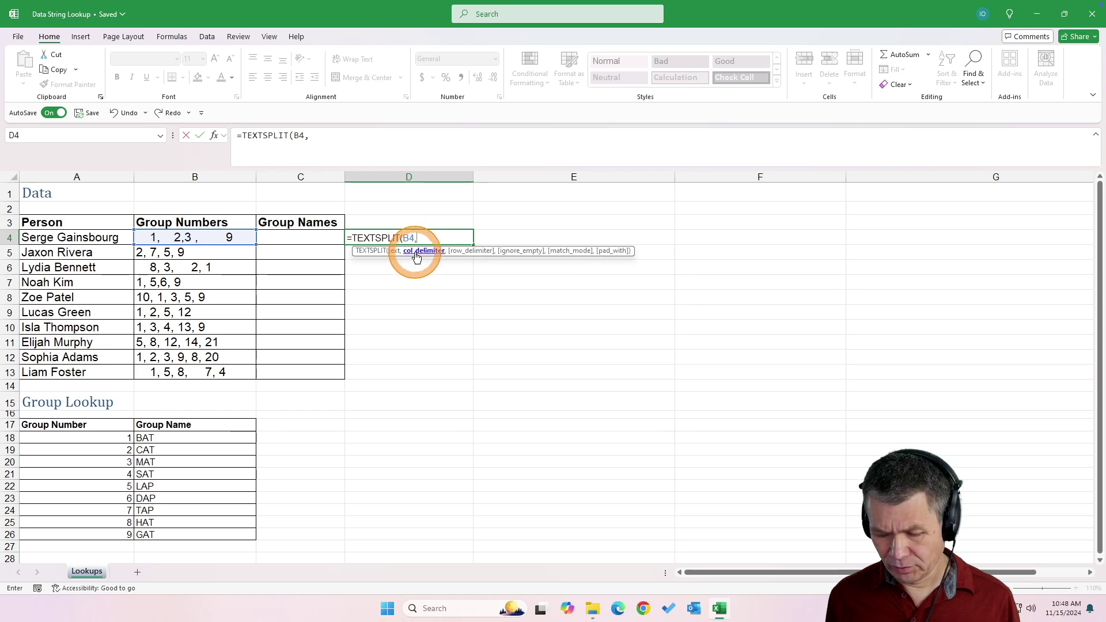
type(",")
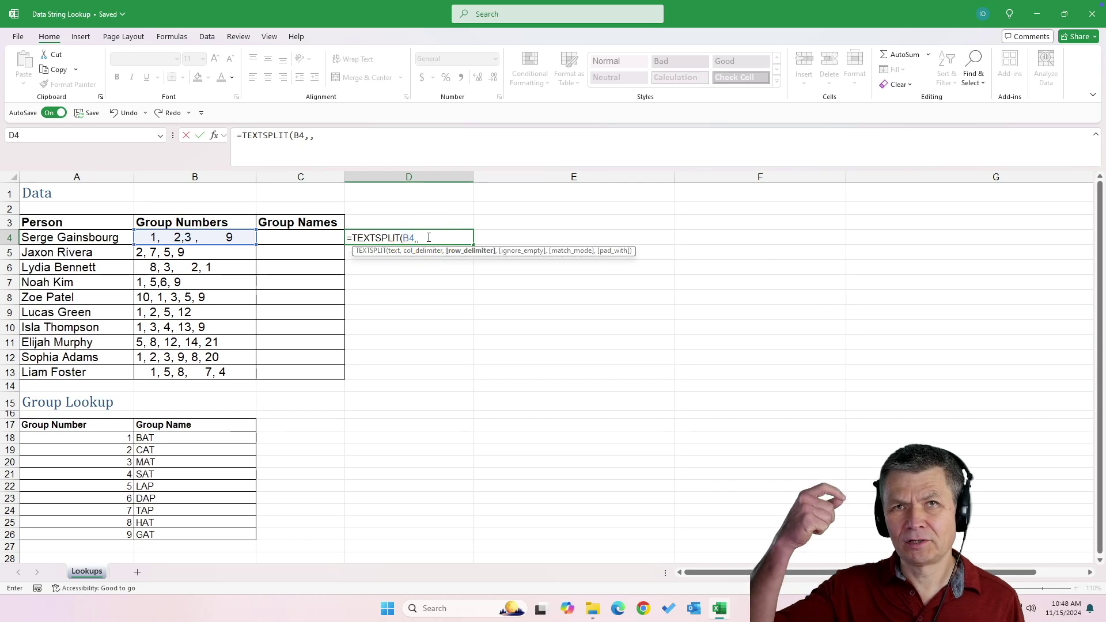
left_click(453, 305)
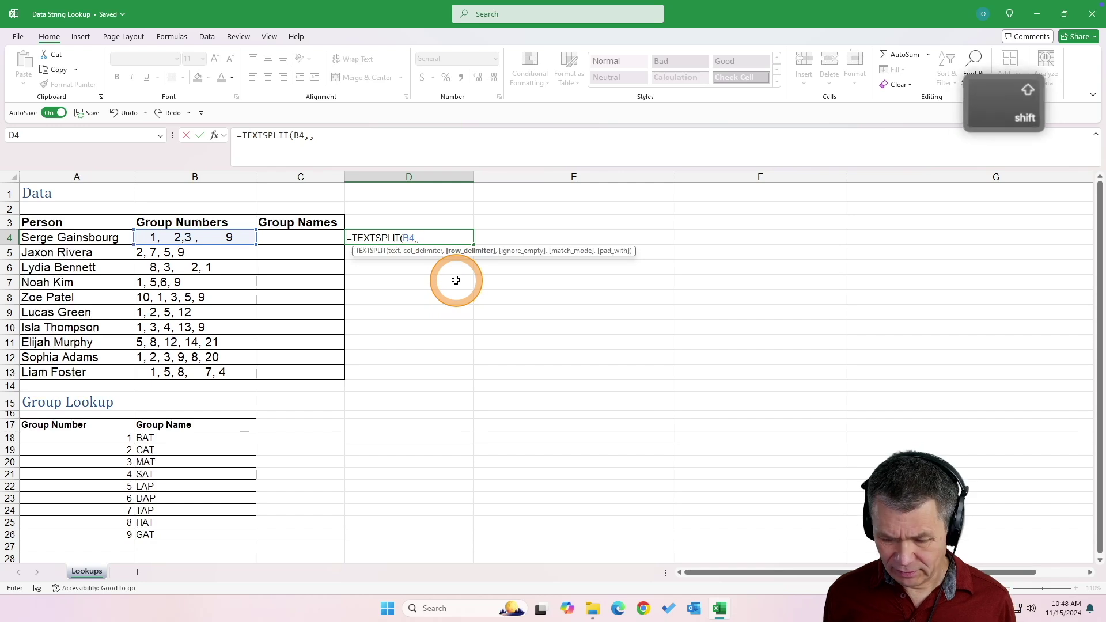
type("\",\"")
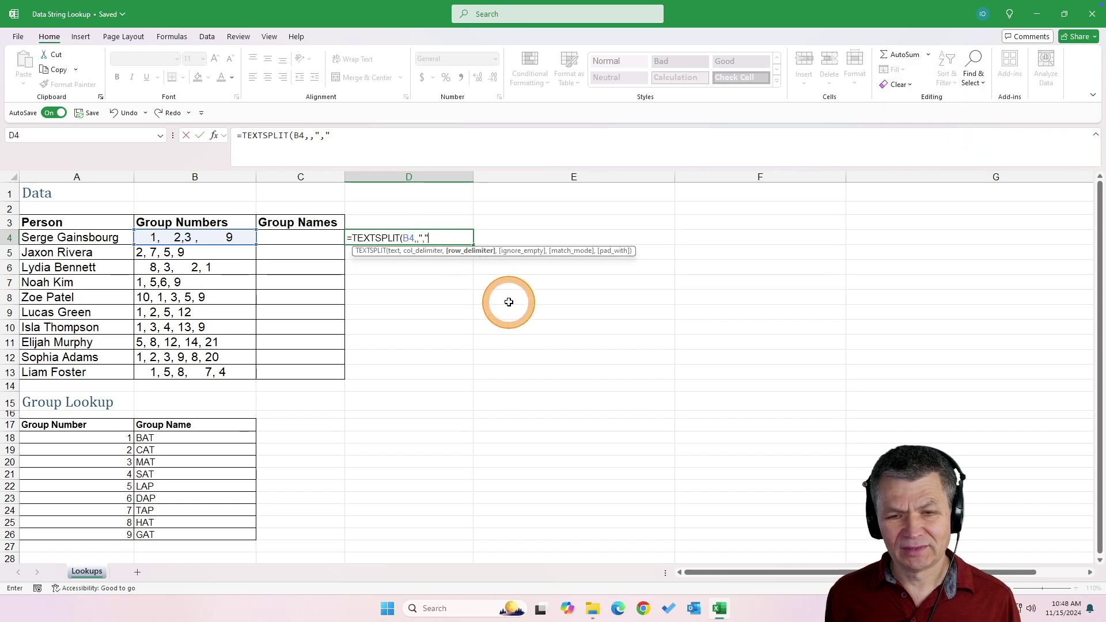
key("Return")
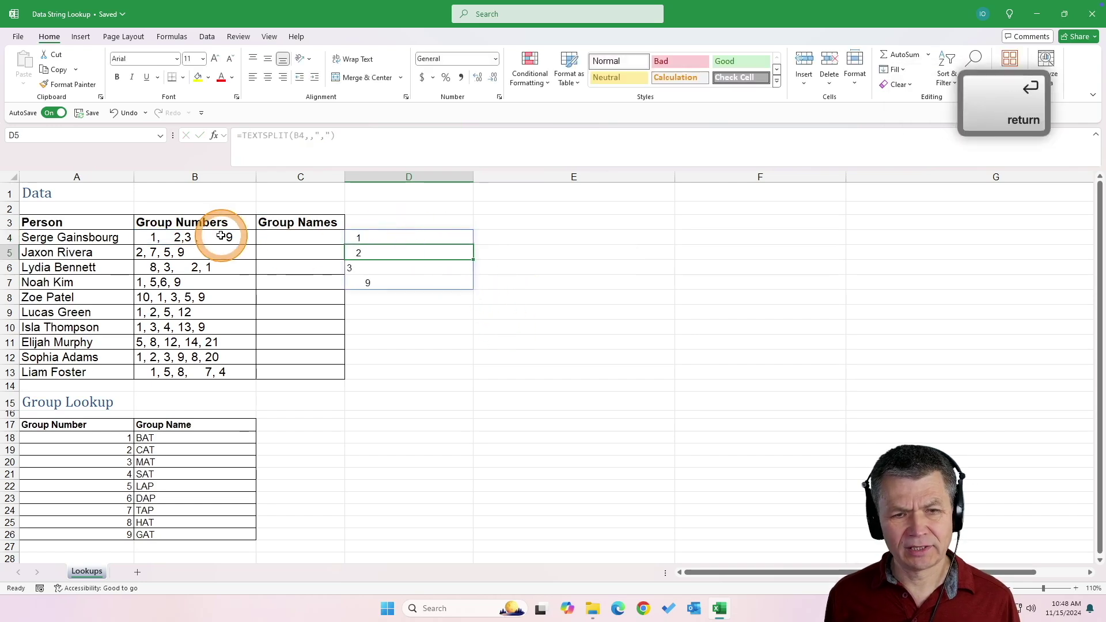
left_click(184, 239)
left_click(374, 237)
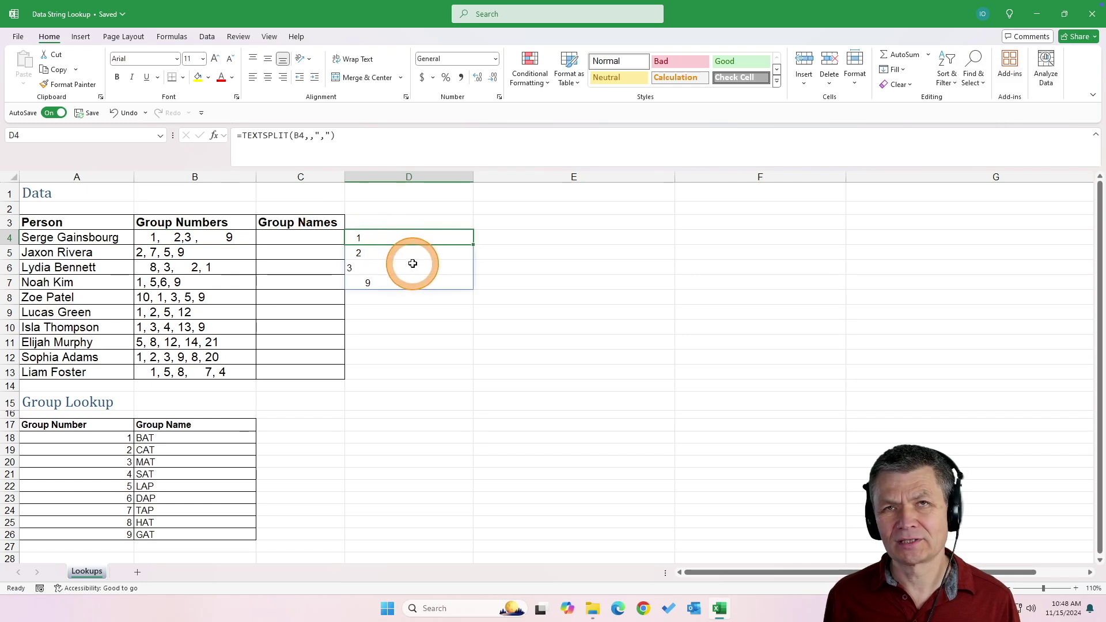
- Show the formula of D4 in cell D1 with FORMULATEXT and widen column D slightly
left_click(391, 196)
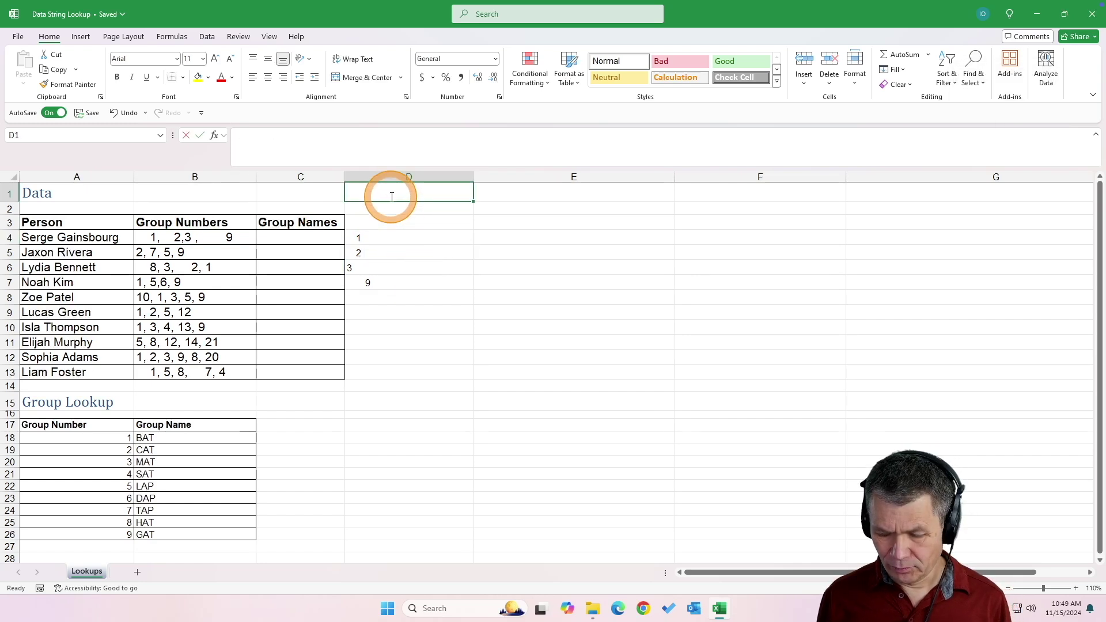
type("=form")
key("Tab")
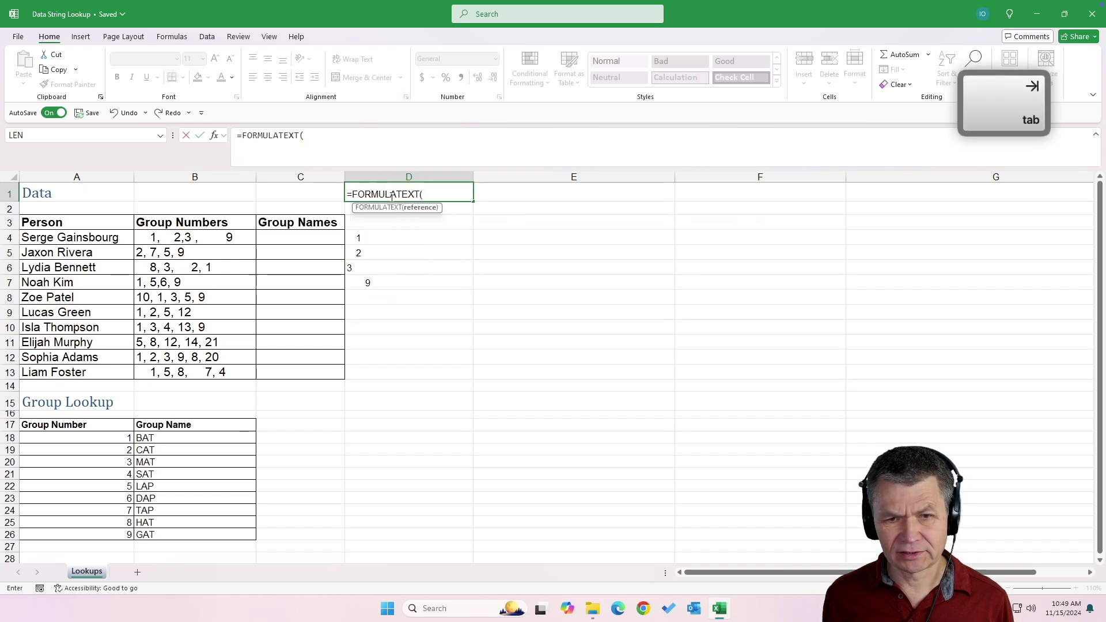
key("Down")
key("Down")
key("Down")
key("Return")
left_click_drag(474, 177, 503, 177)
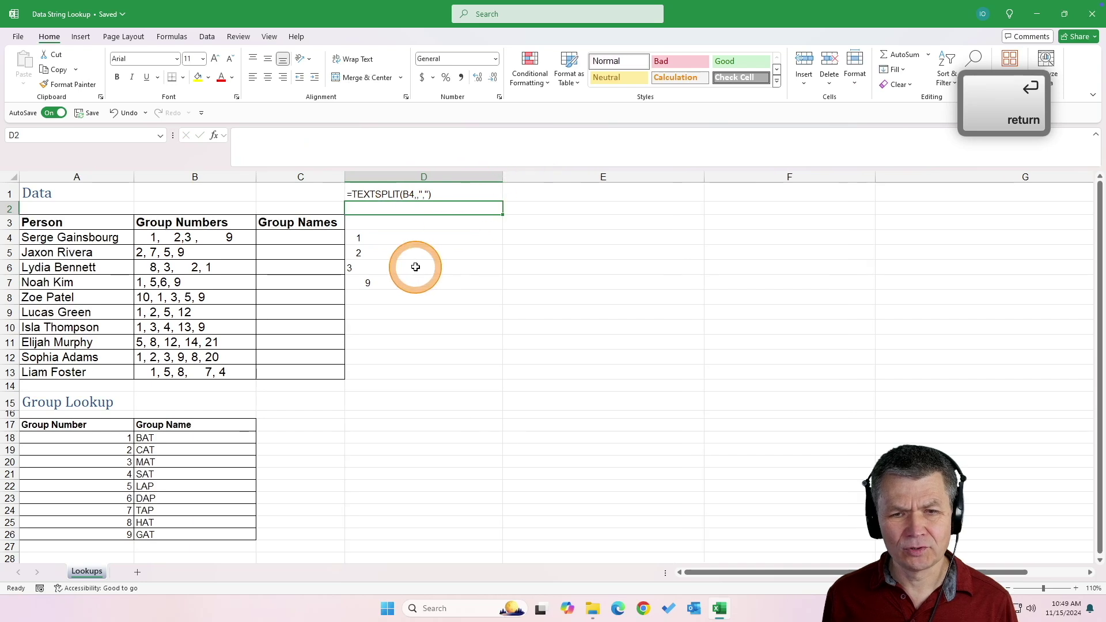
- Wrap the TEXTSPLIT formula in D4 in TRIM to strip extra spaces, and adjust column D's width
left_click(195, 238)
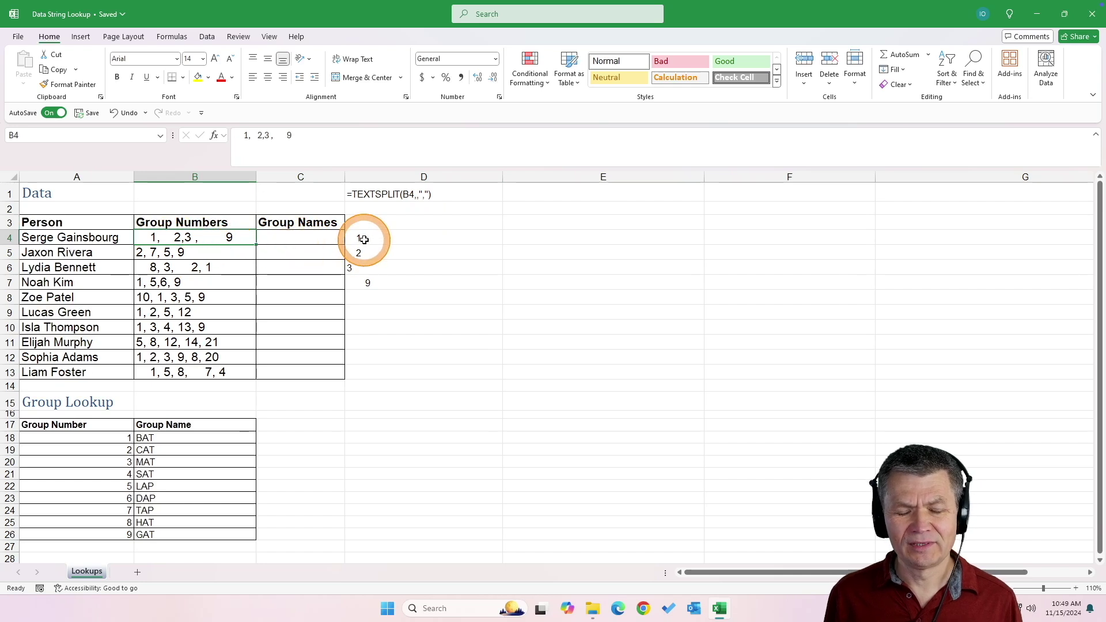
left_click(365, 239)
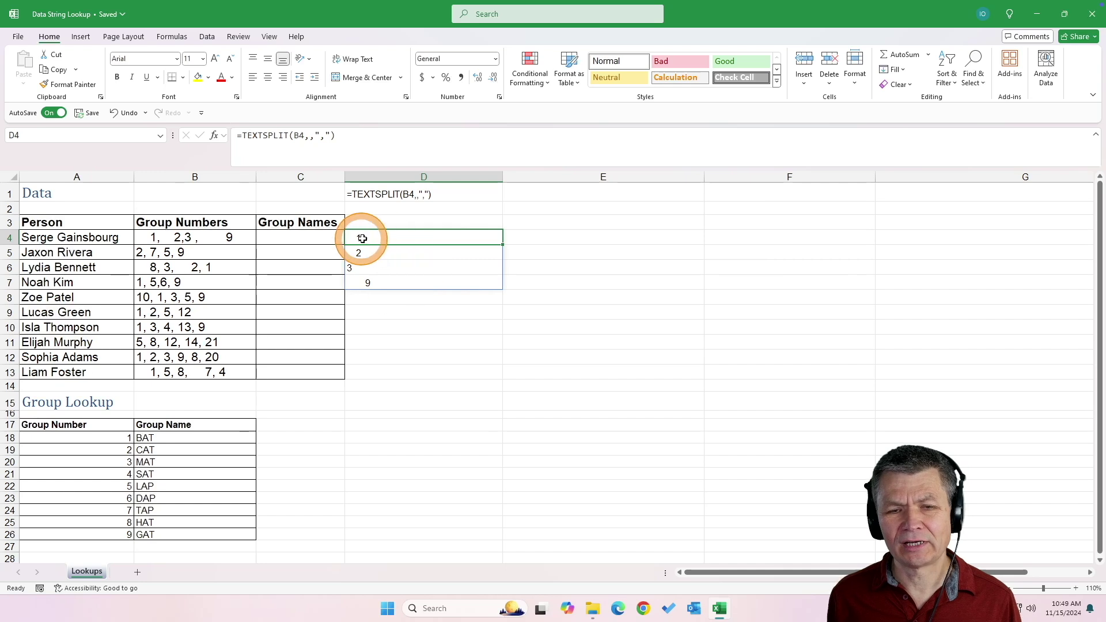
double_click(362, 238)
key("Left")
key("Left")
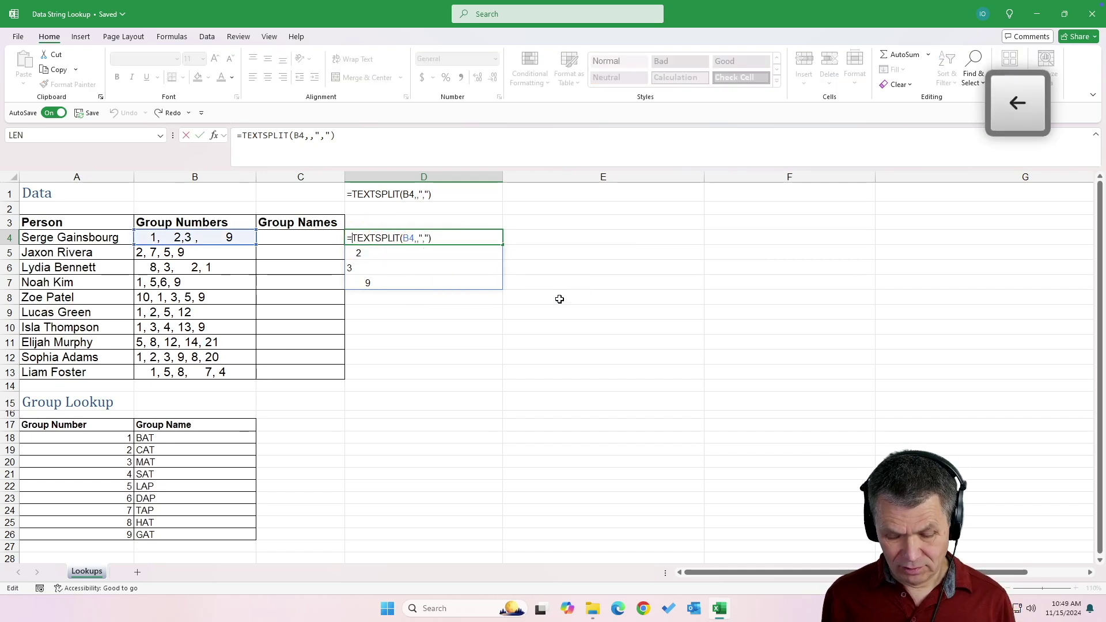
type("TRI")
key("Tab")
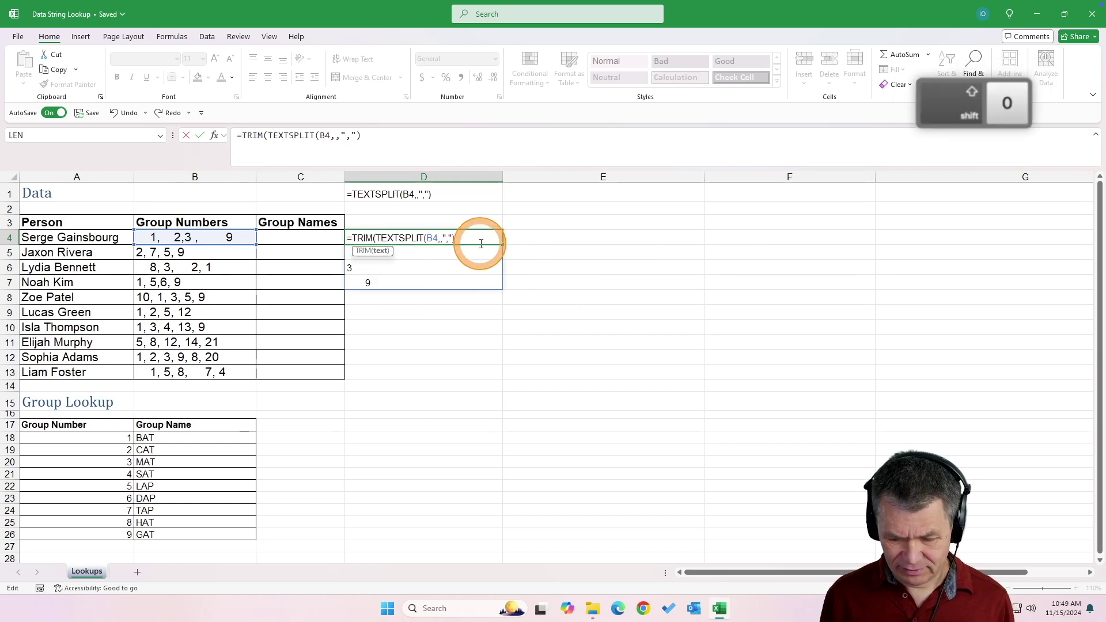
type(")")
key("Return")
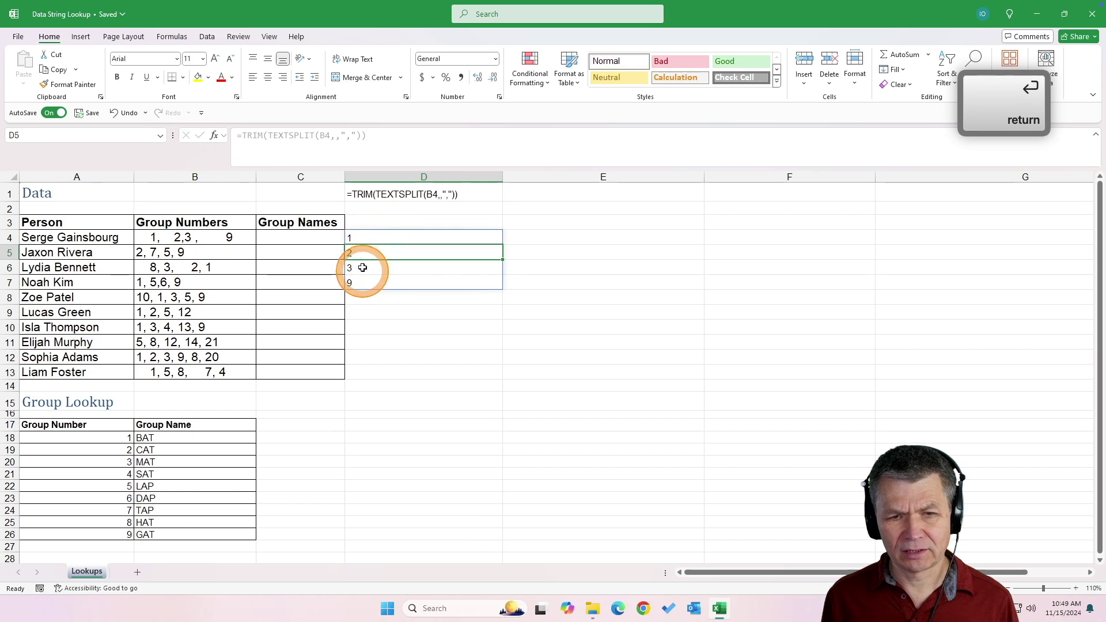
left_click(502, 178)
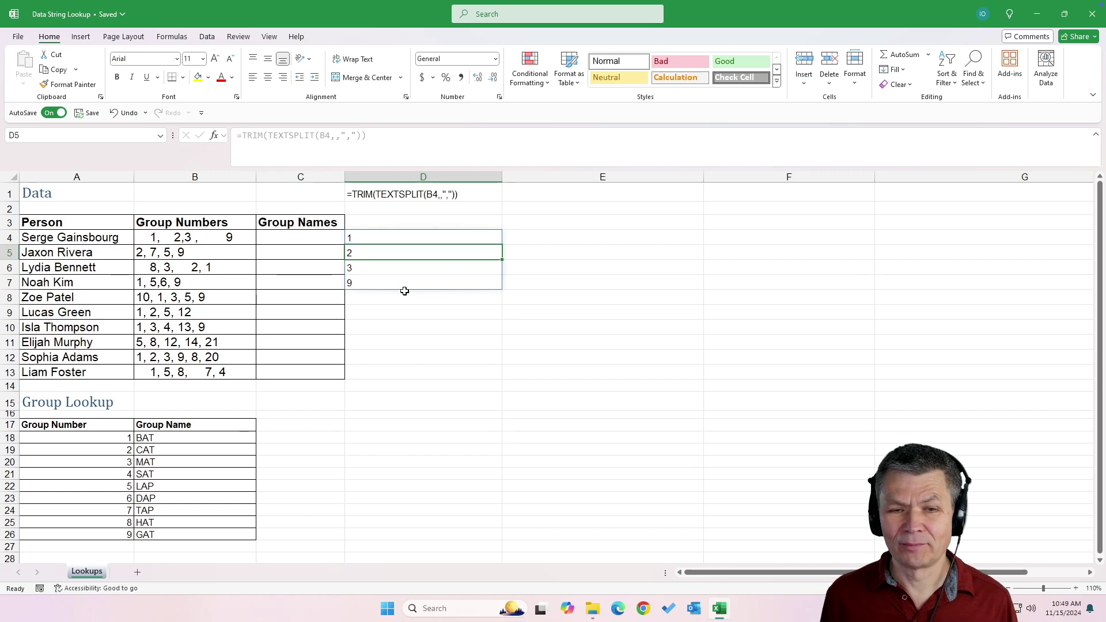
- Start a VLOOKUP formula in cell E4 with the spilled range D4# as the lookup value
left_click(634, 242)
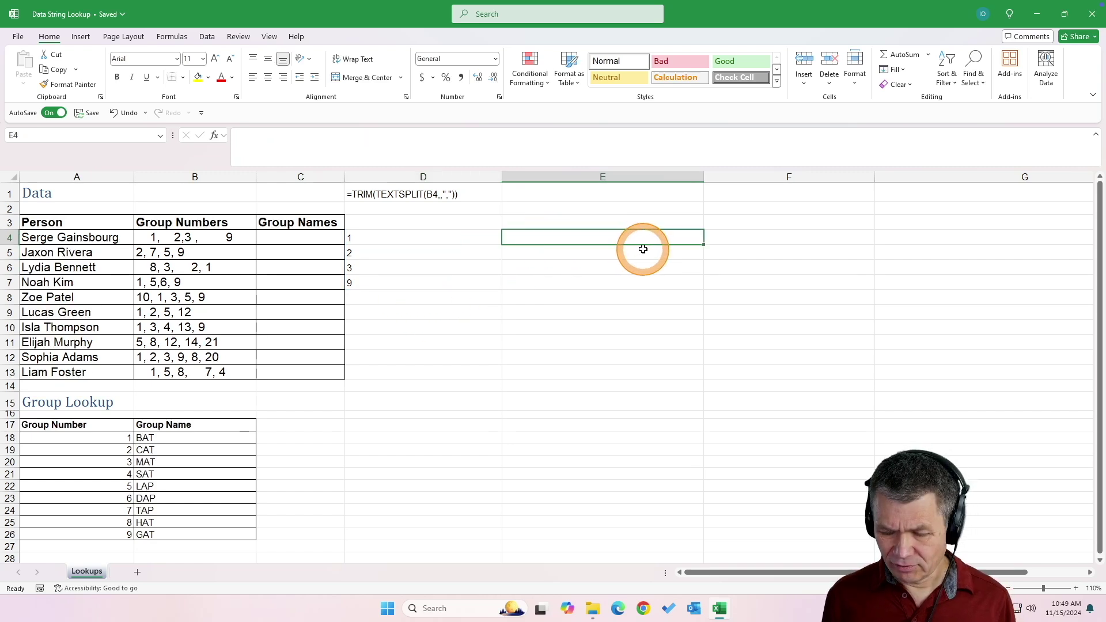
type("=vlo")
key("Tab")
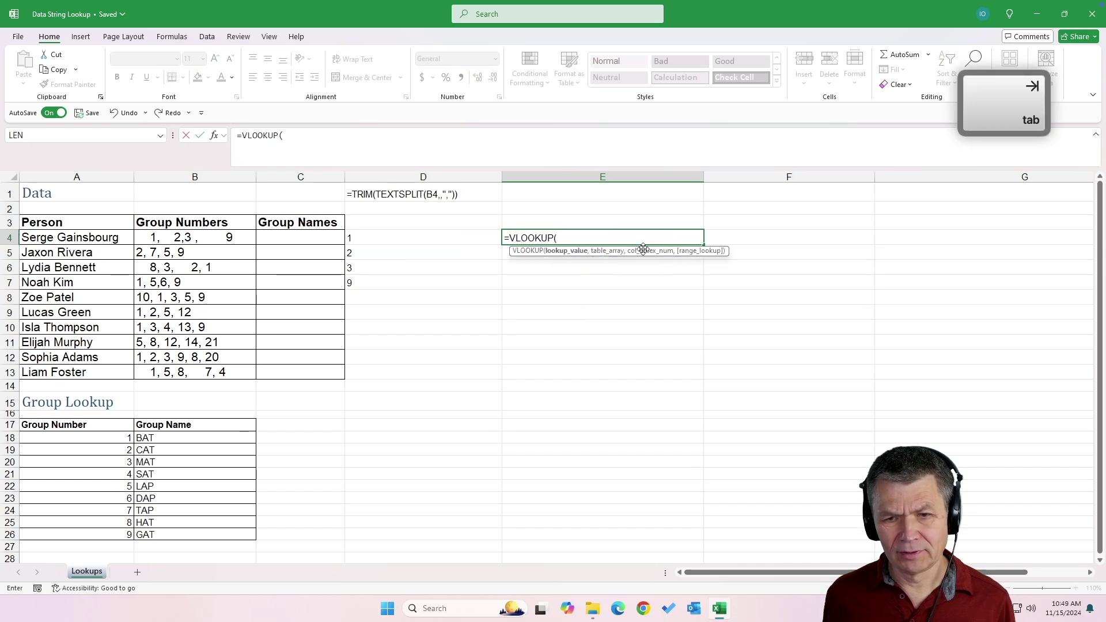
left_click(450, 237)
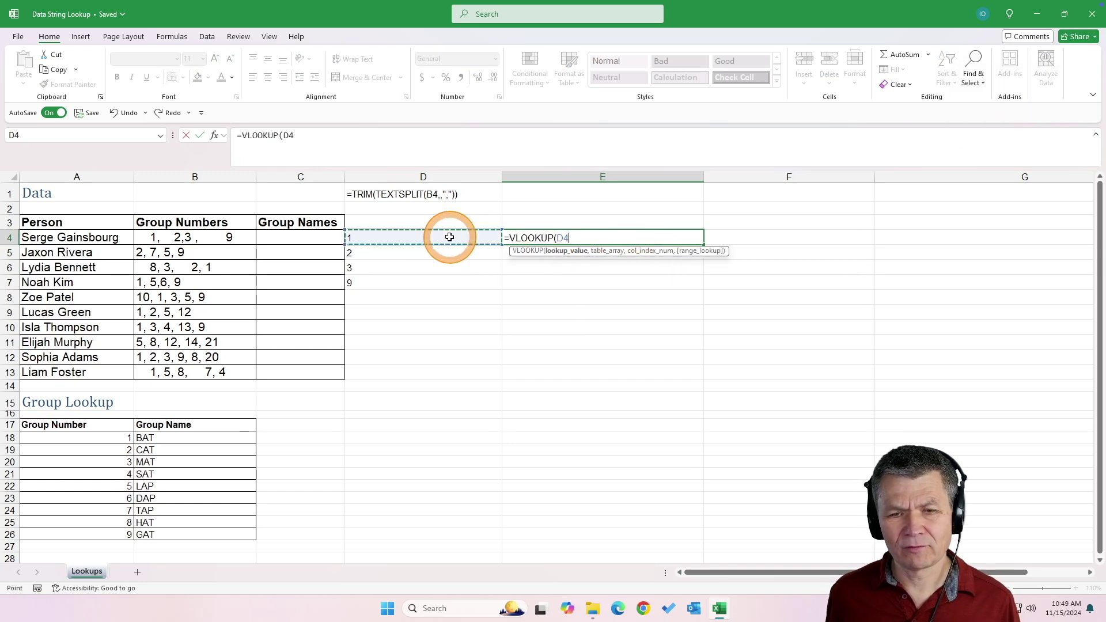
left_click(534, 242)
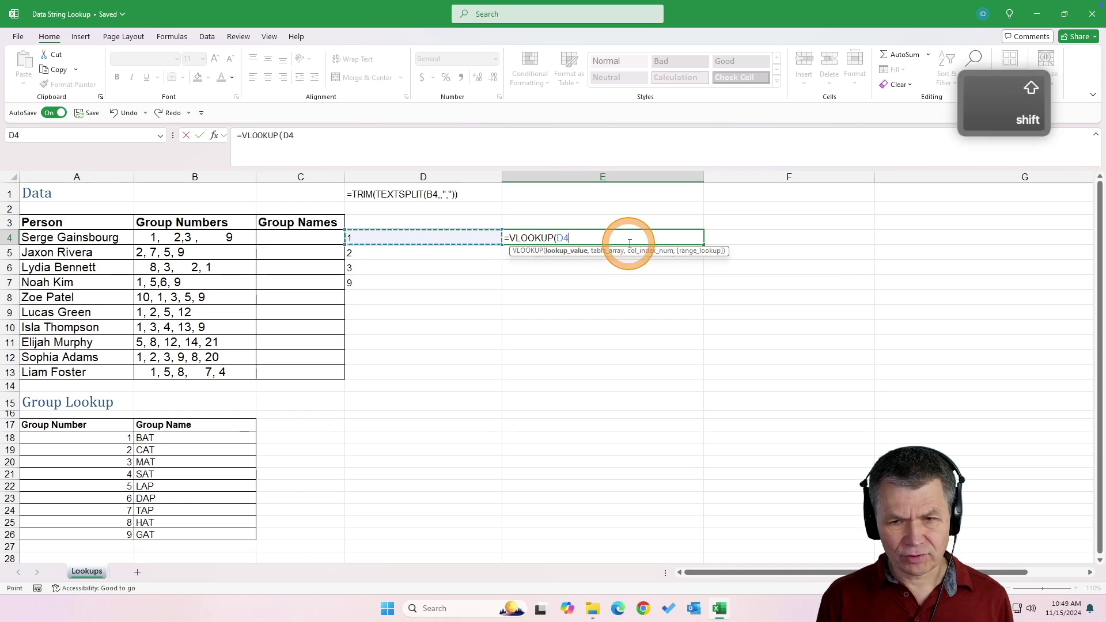
type("#")
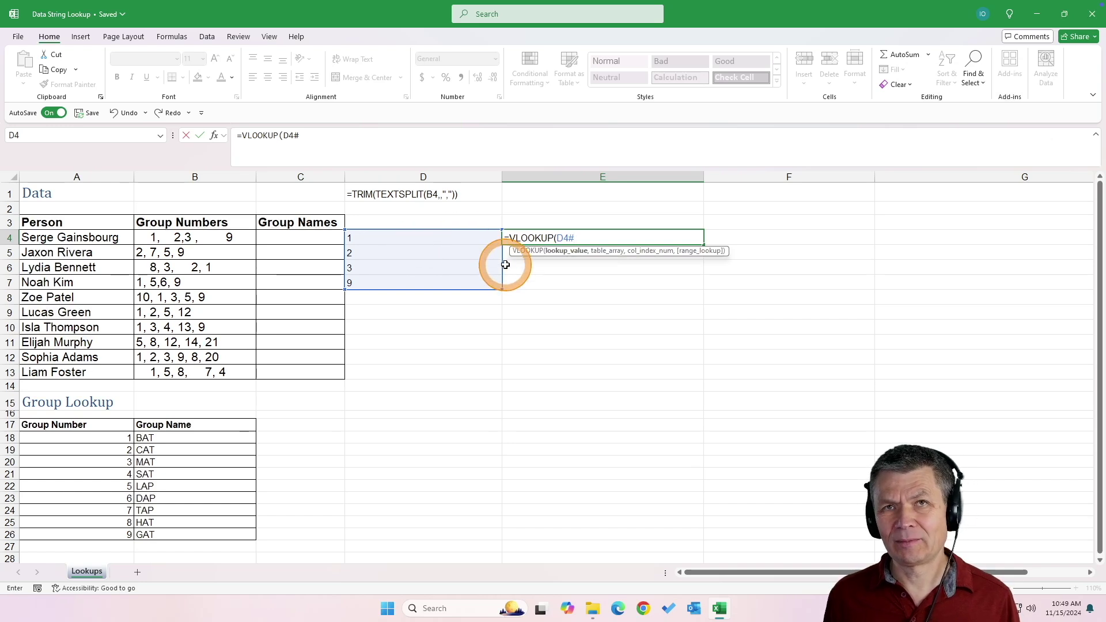
- Complete the VLOOKUP formula in E4 with the table array $A$18:$B$26, column index 2 and FALSE for an exact match
type(",")
left_click_drag(95, 438, 217, 531)
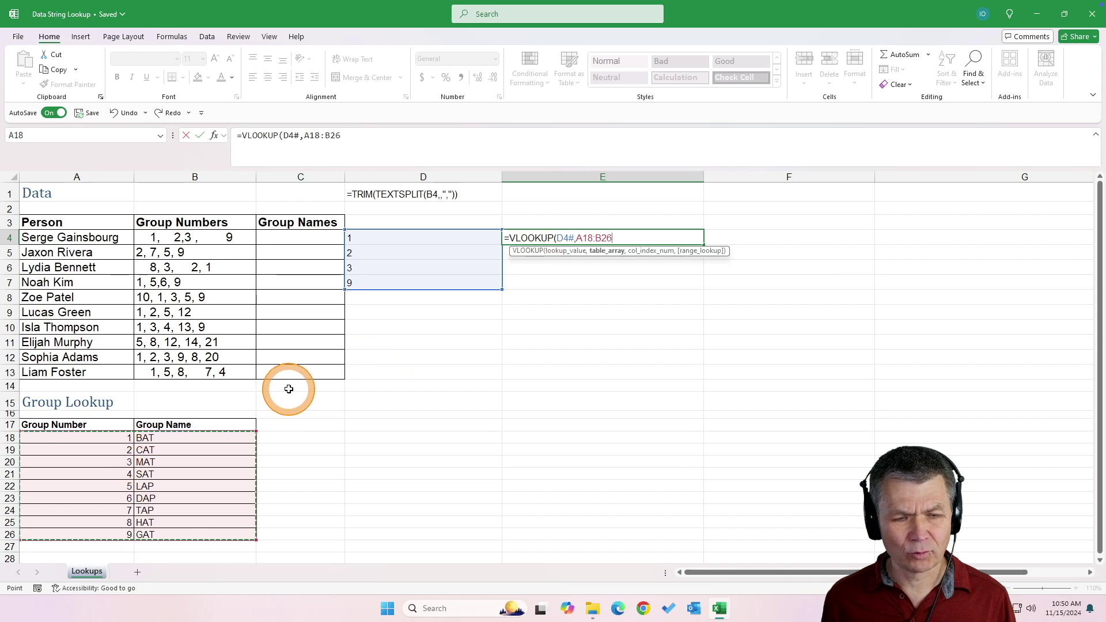
key("F4")
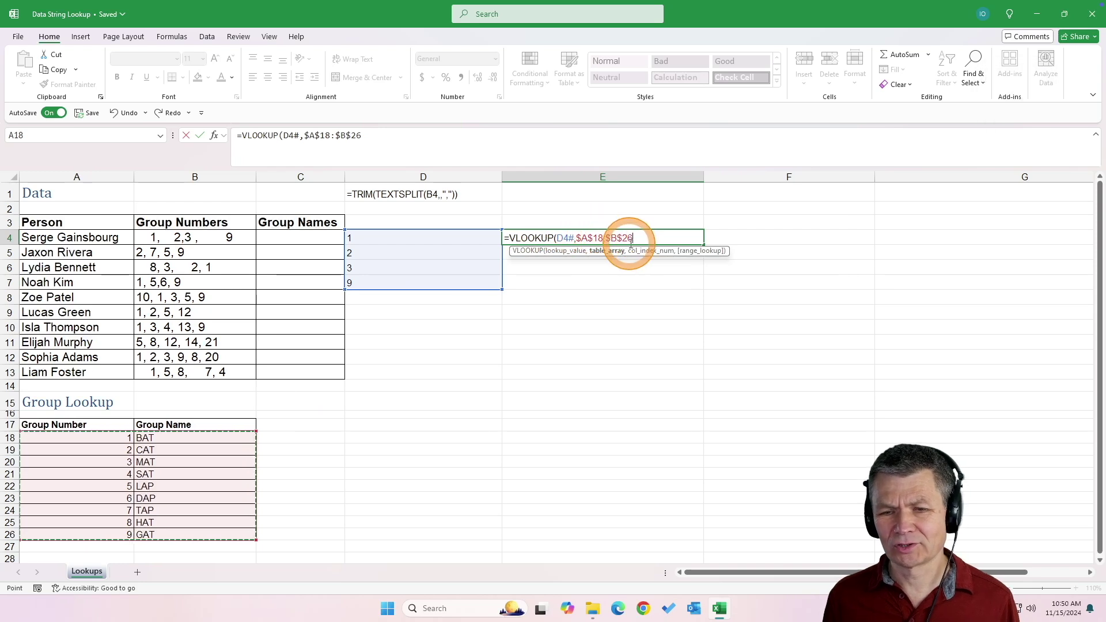
type(",2")
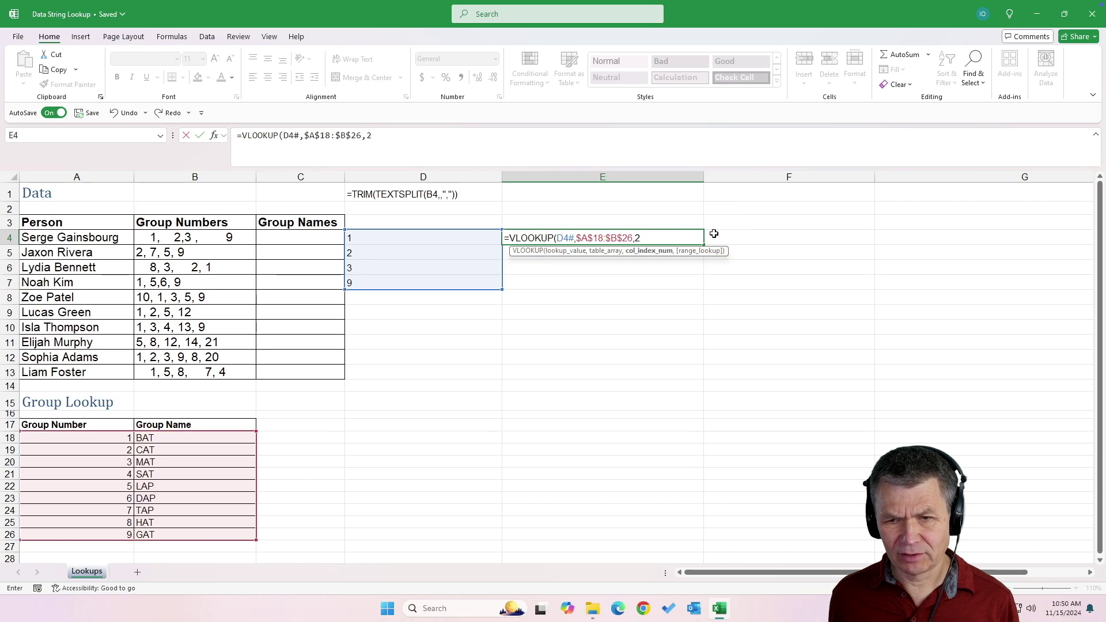
type(",")
key("Down")
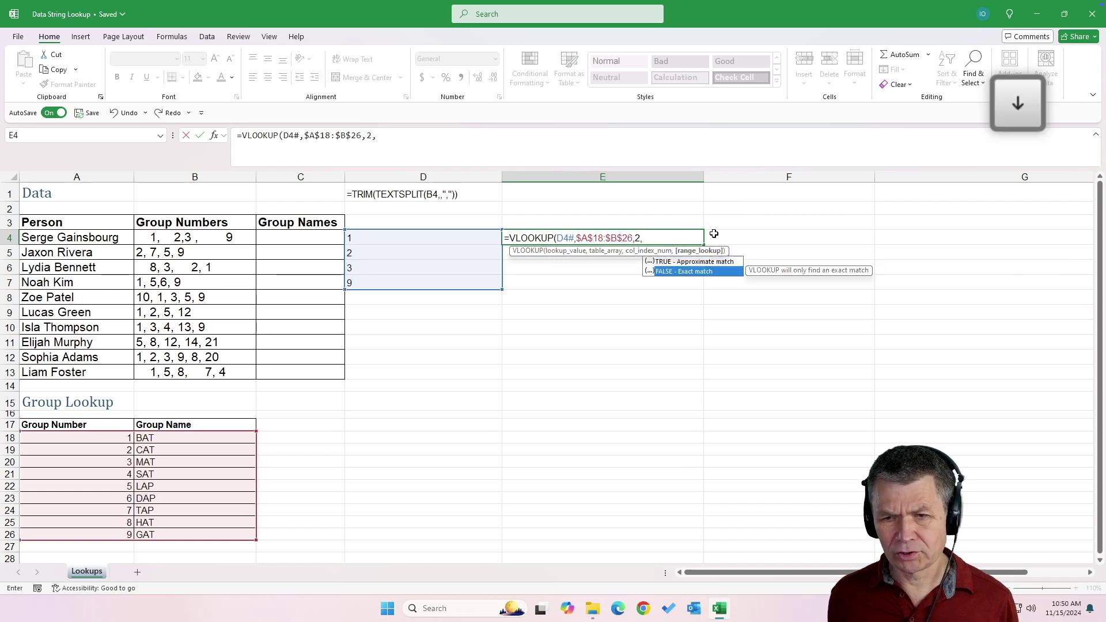
key("Tab")
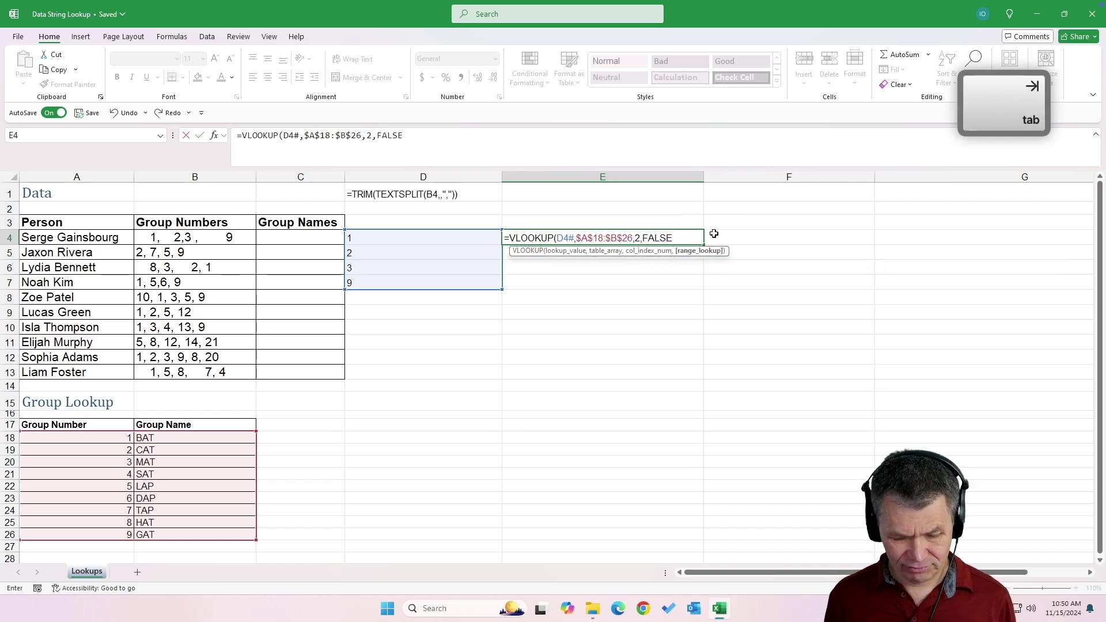
type(")")
left_click(655, 240)
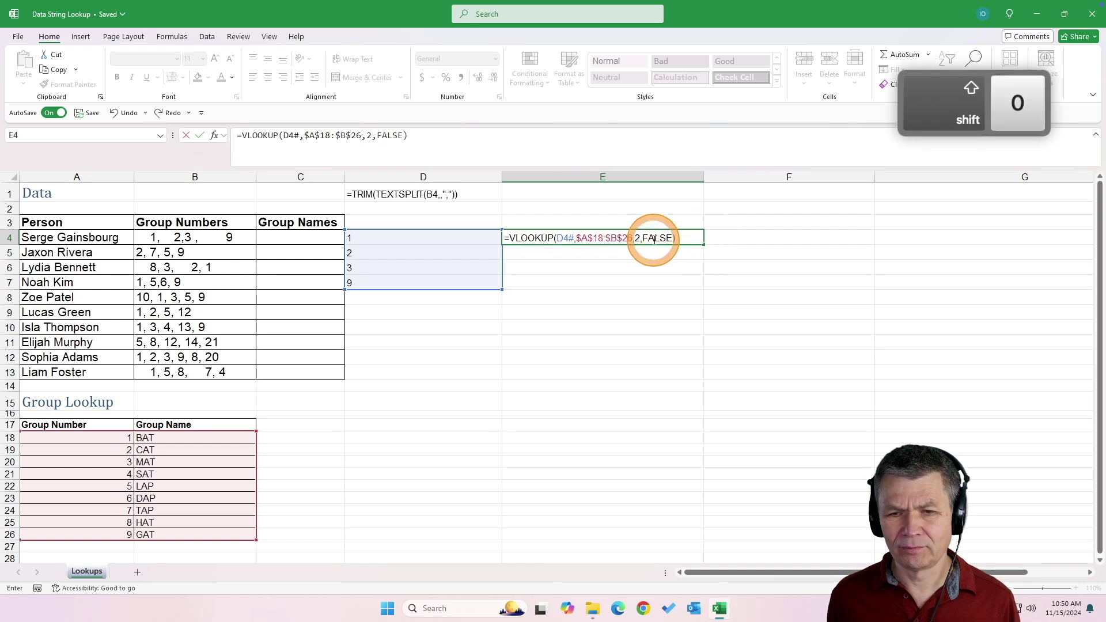
key("Return")
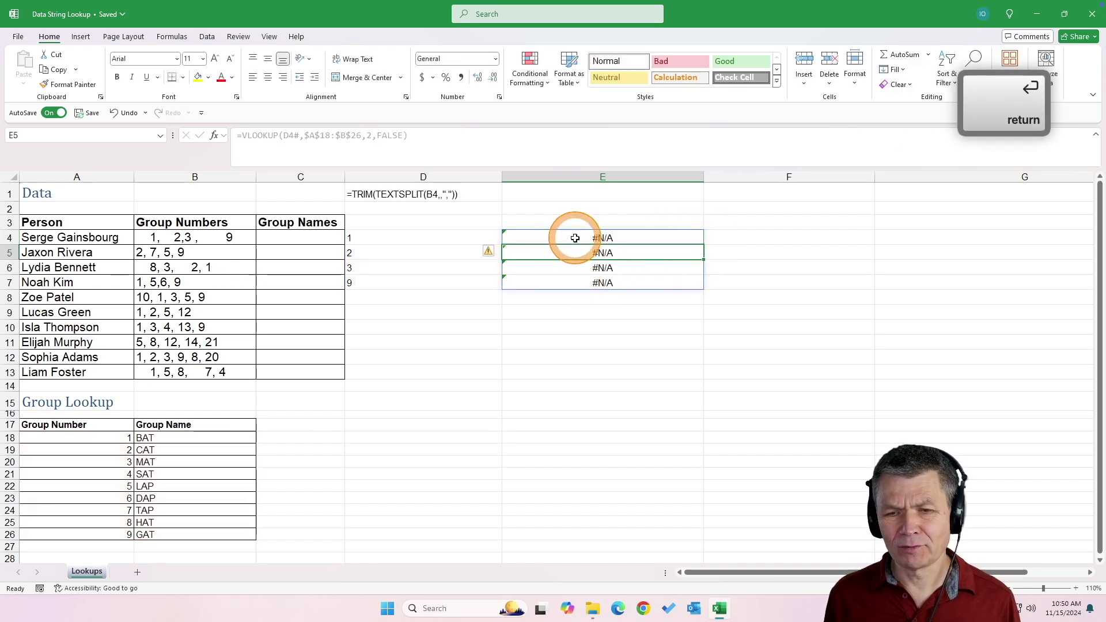
- Wrap the TRIM(TEXTSPLIT) formula in D4 in NUMBERVALUE to convert the split text into numbers matching the lookup table
left_click(606, 242)
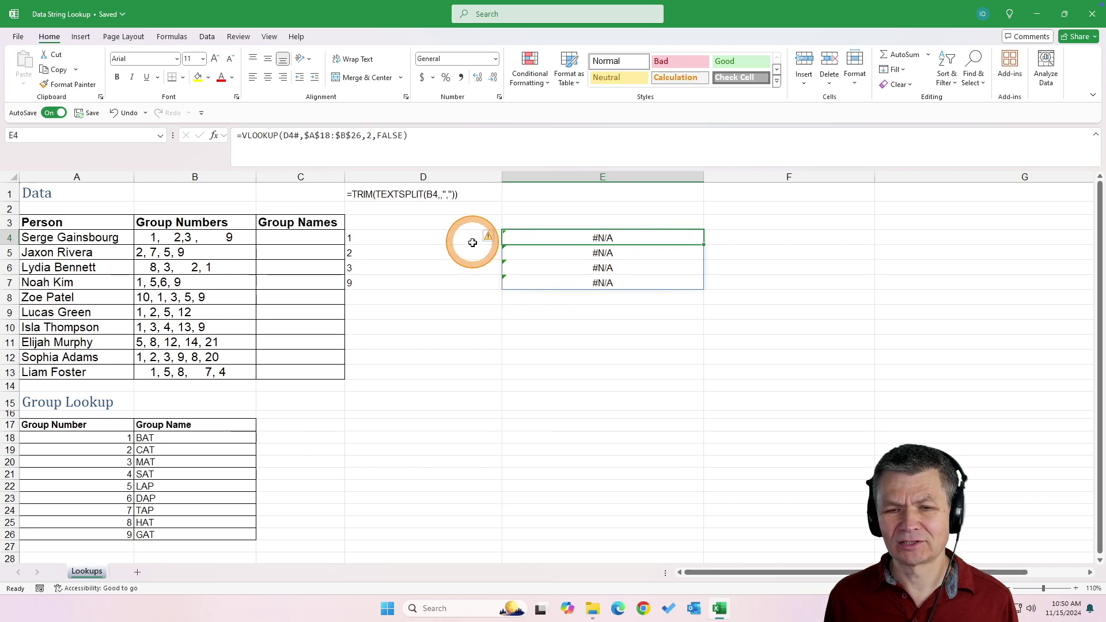
left_click(429, 239)
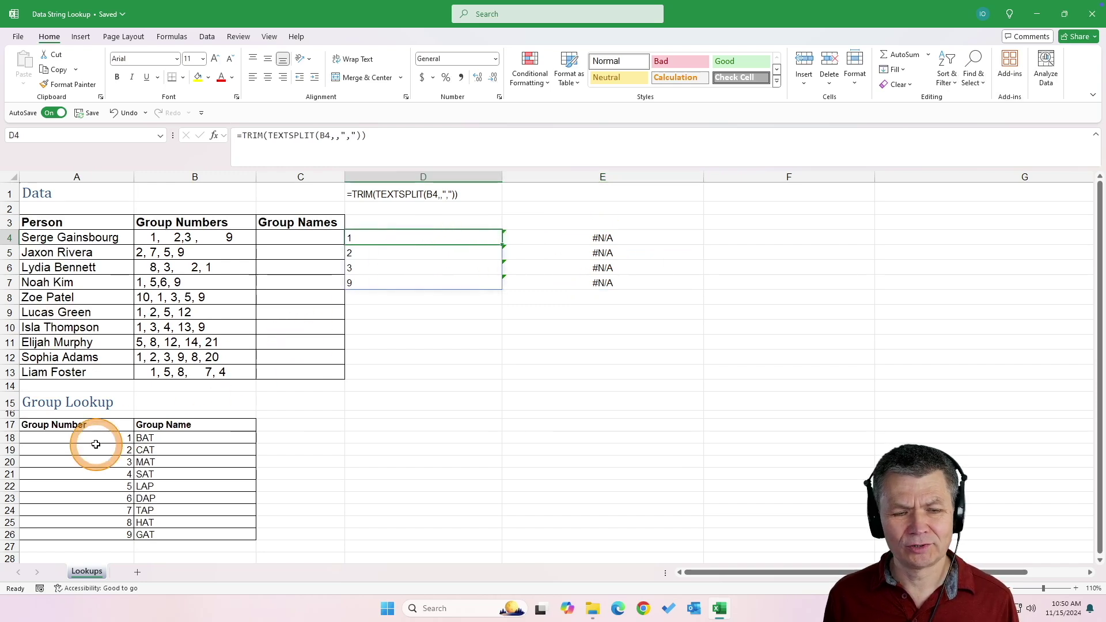
left_click_drag(88, 439, 205, 535)
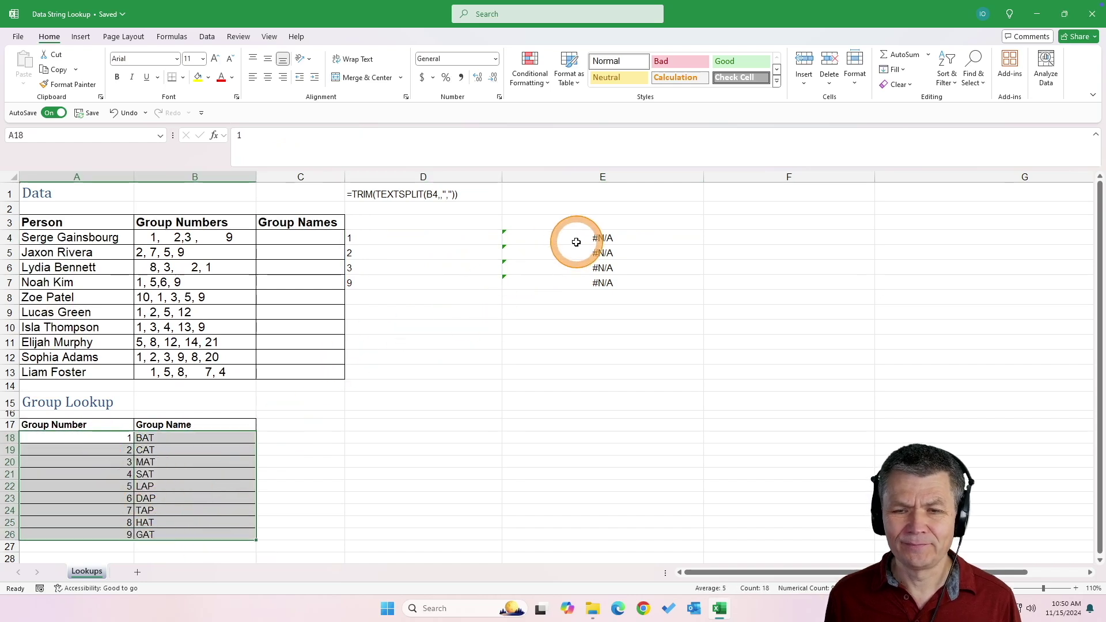
left_click(365, 240)
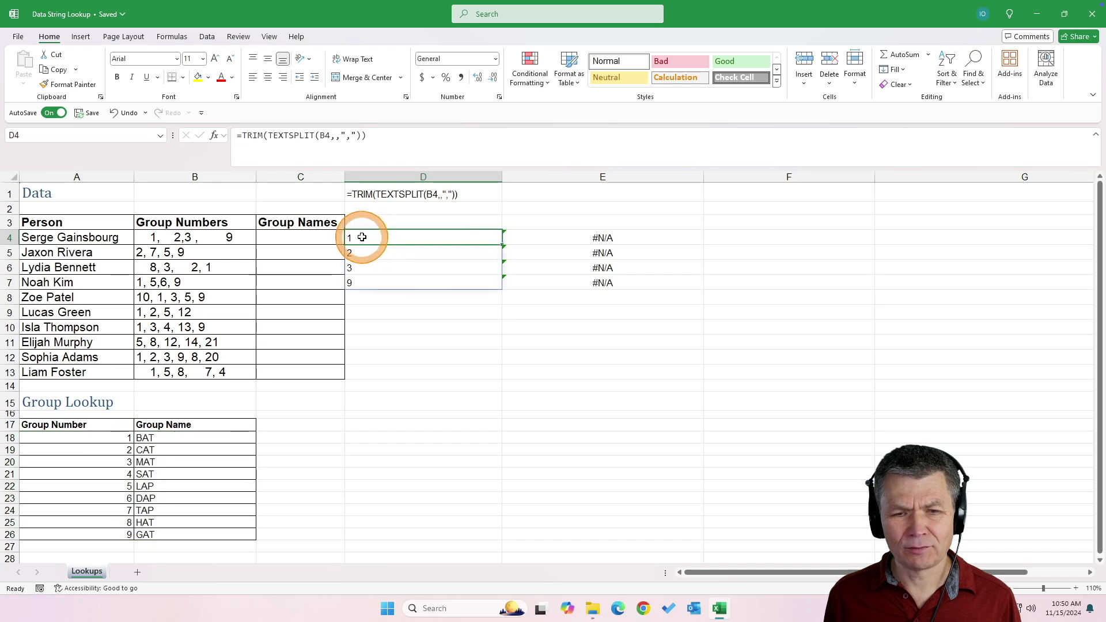
left_click_drag(92, 440, 94, 497)
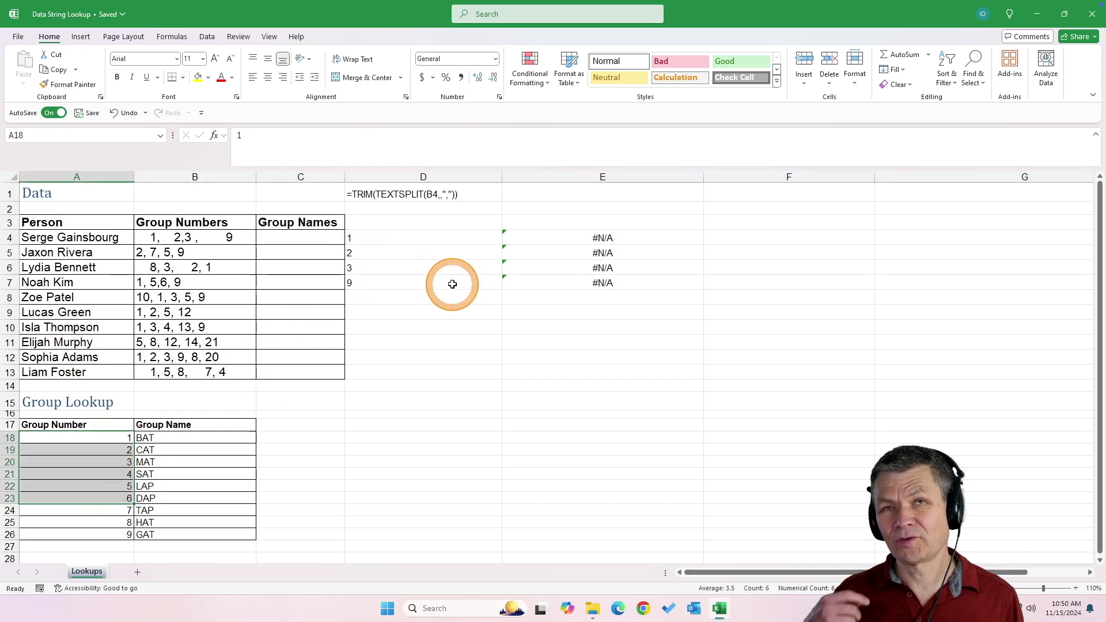
double_click(423, 236)
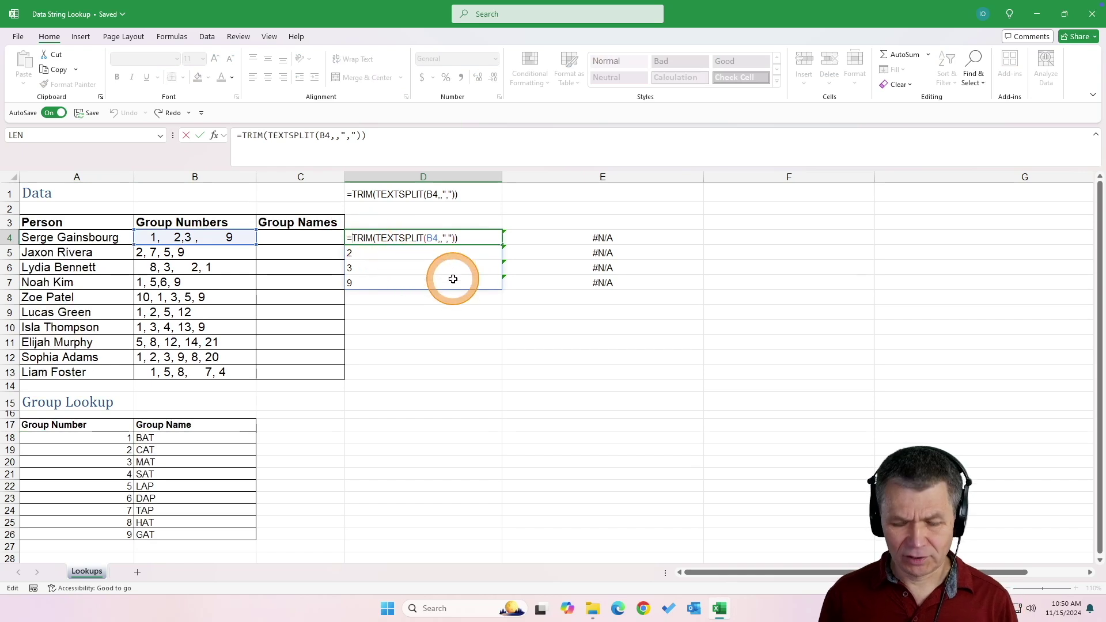
type("num")
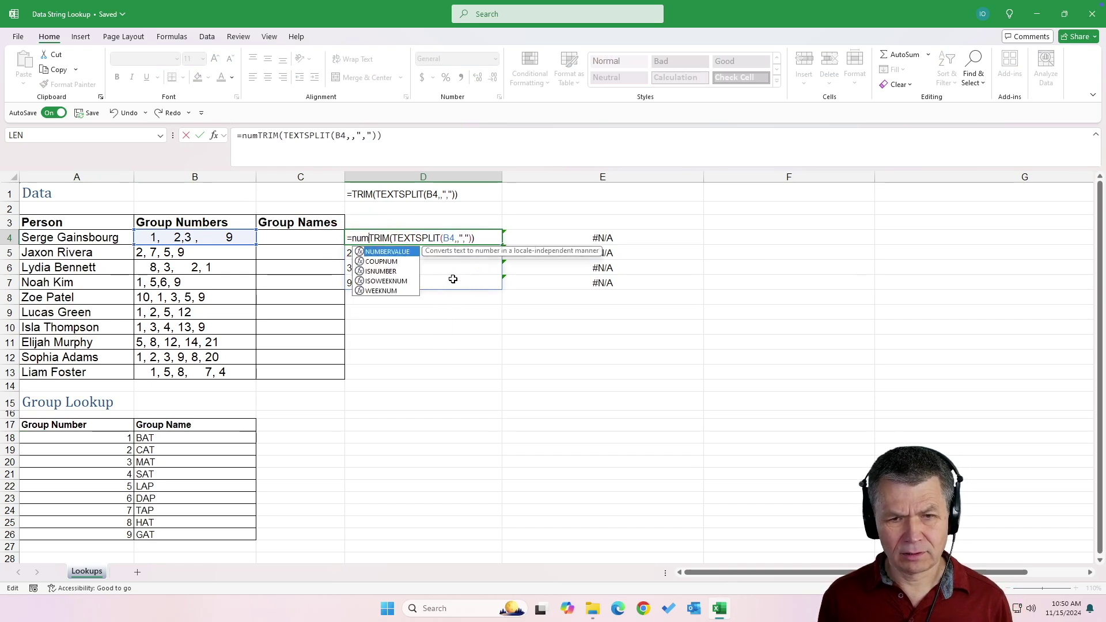
key("Tab")
left_click(535, 239)
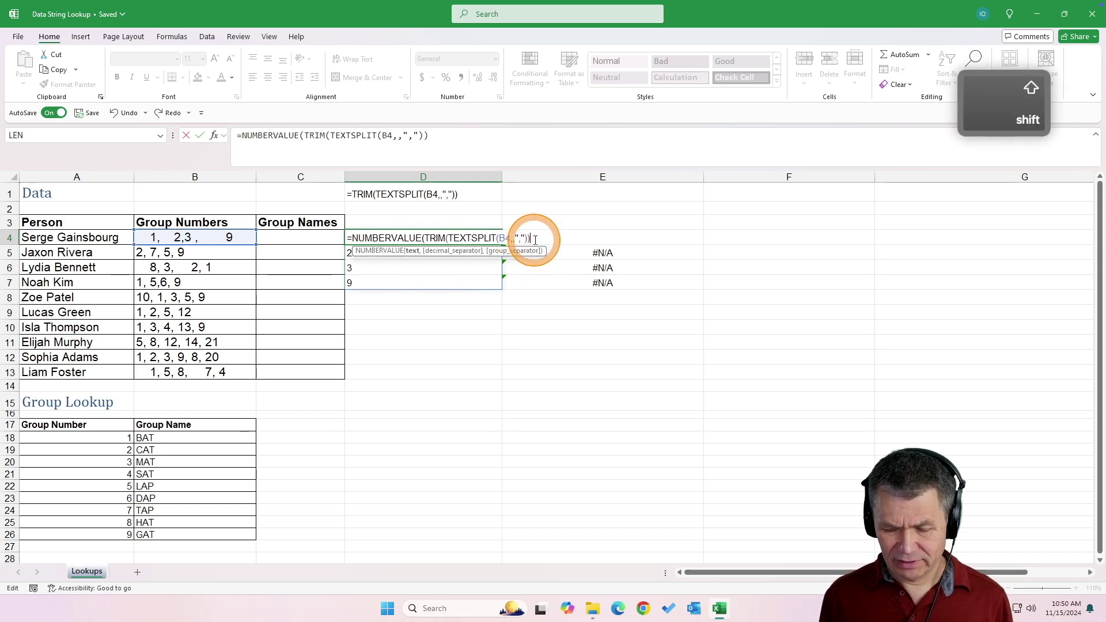
type(")")
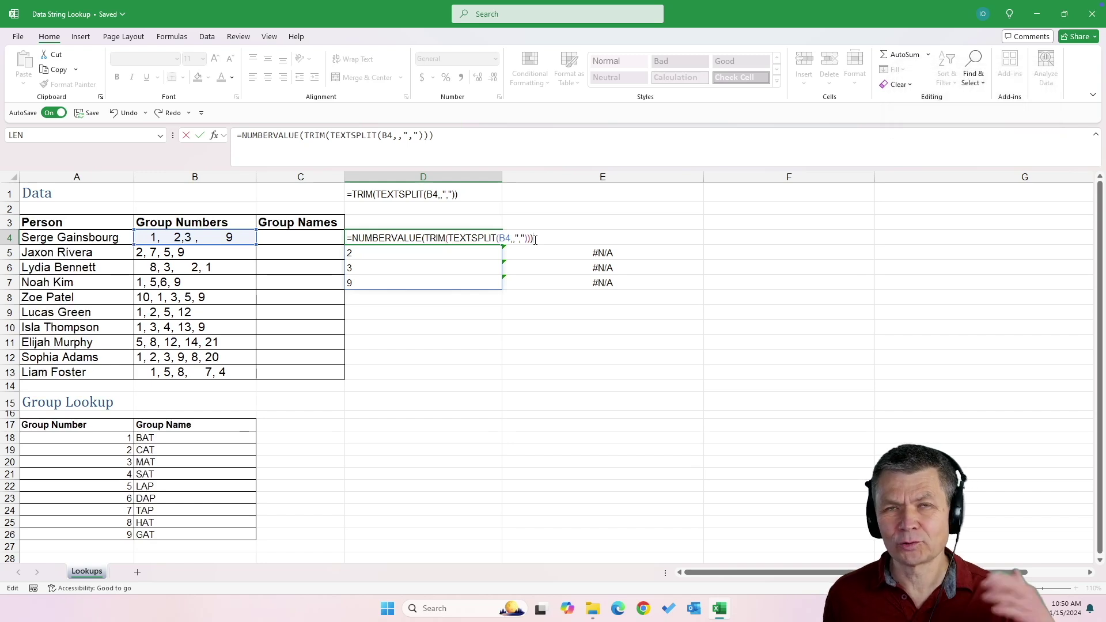
key("Return")
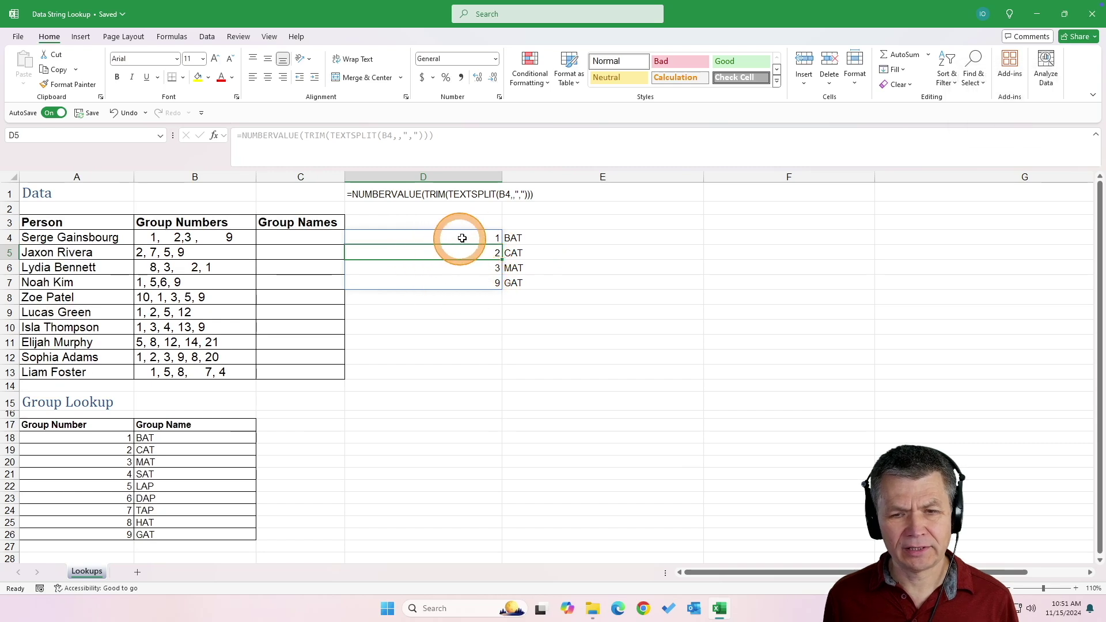
- Check the looked-up group names in E5:E7 and narrow column E to suit the short names
left_click(536, 253)
left_click(538, 266)
left_click(548, 284)
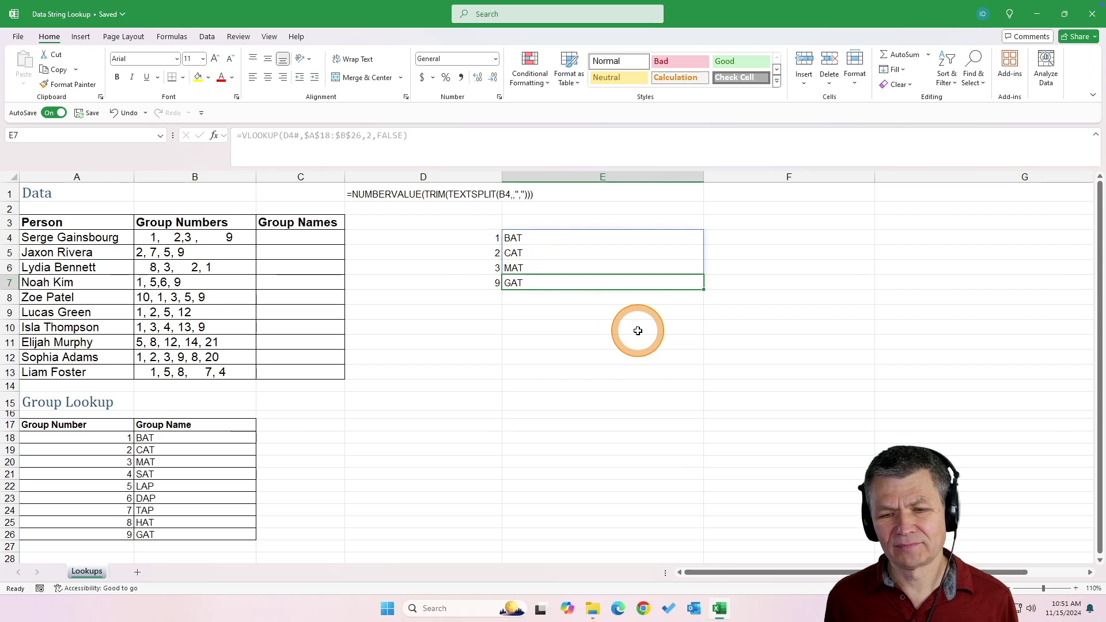
left_click_drag(704, 177, 586, 179)
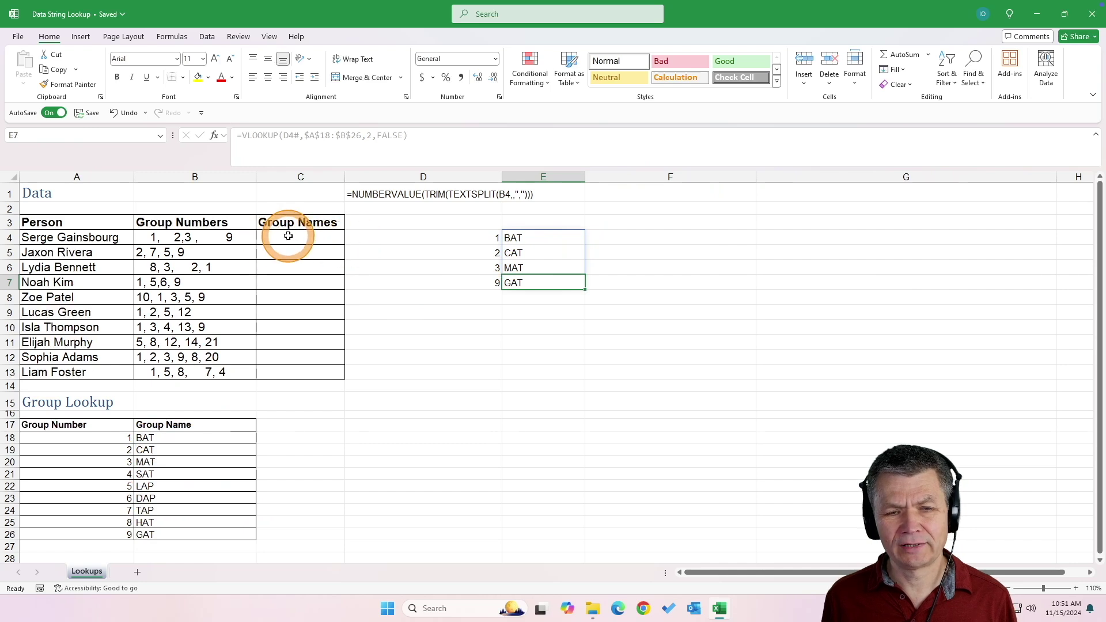
- Start a TEXTJOIN formula in F4 with ", " as the delimiter
left_click(617, 239)
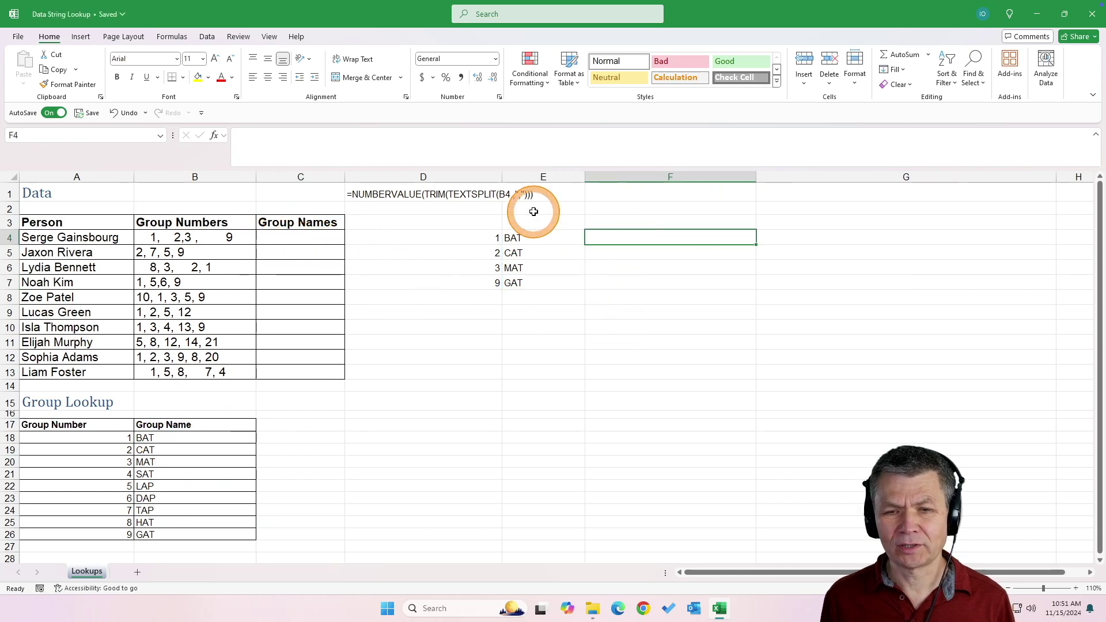
type("=")
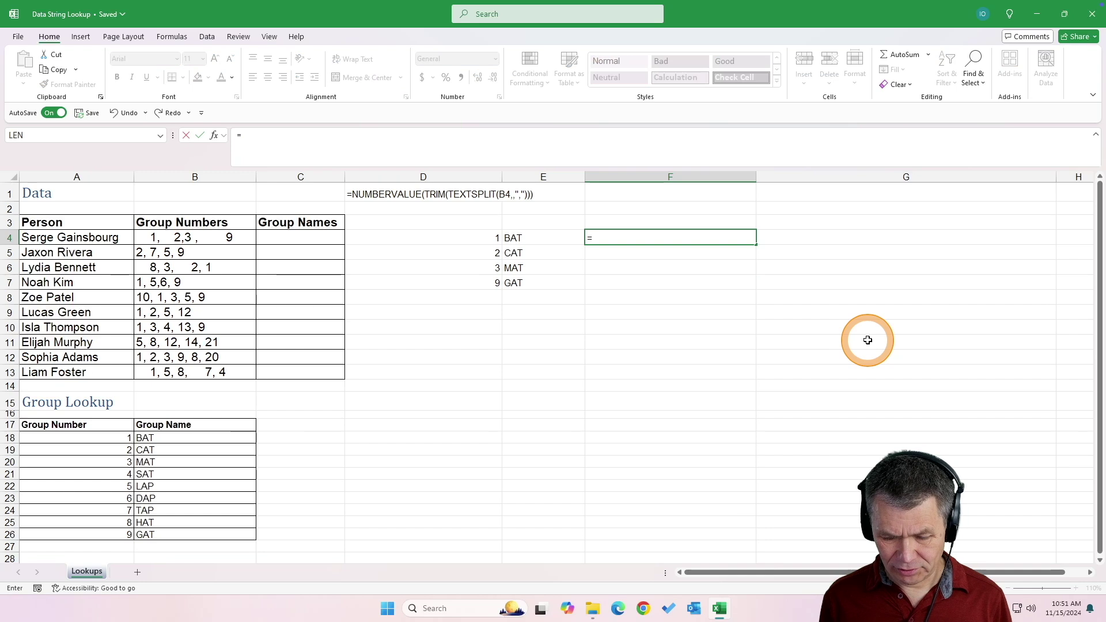
type("tex")
key("Down")
key("Down")
key("Down")
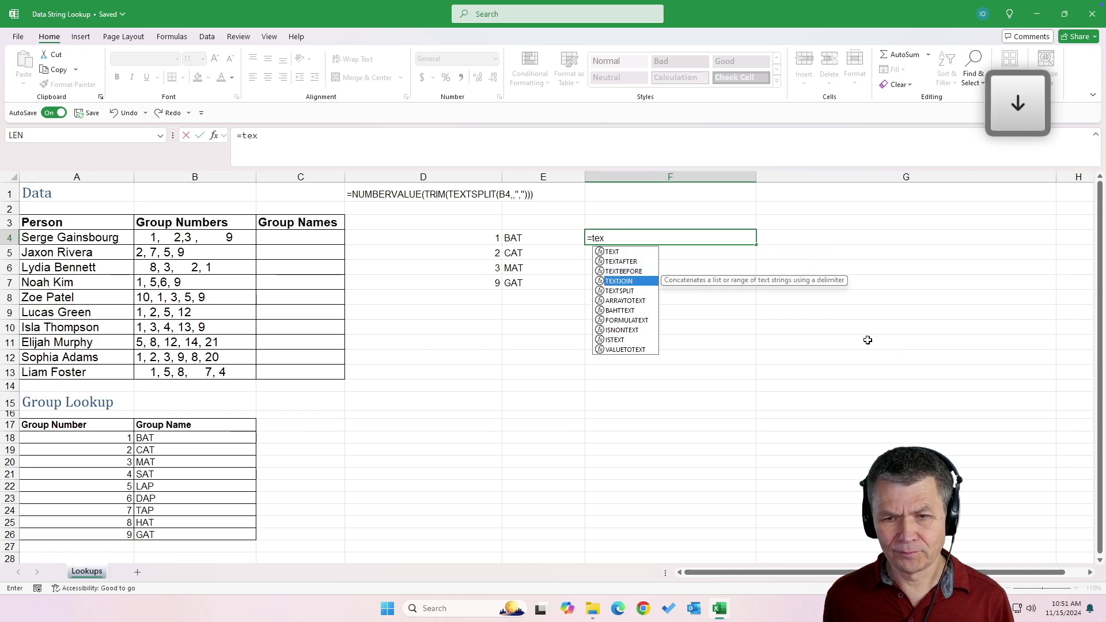
key("Tab")
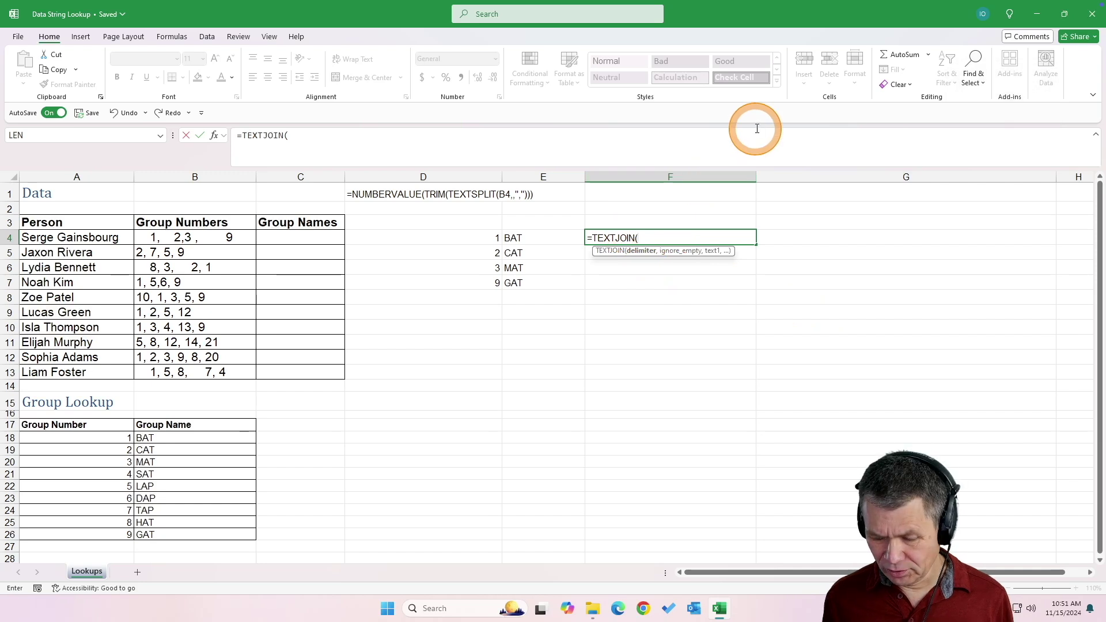
type("\", \"")
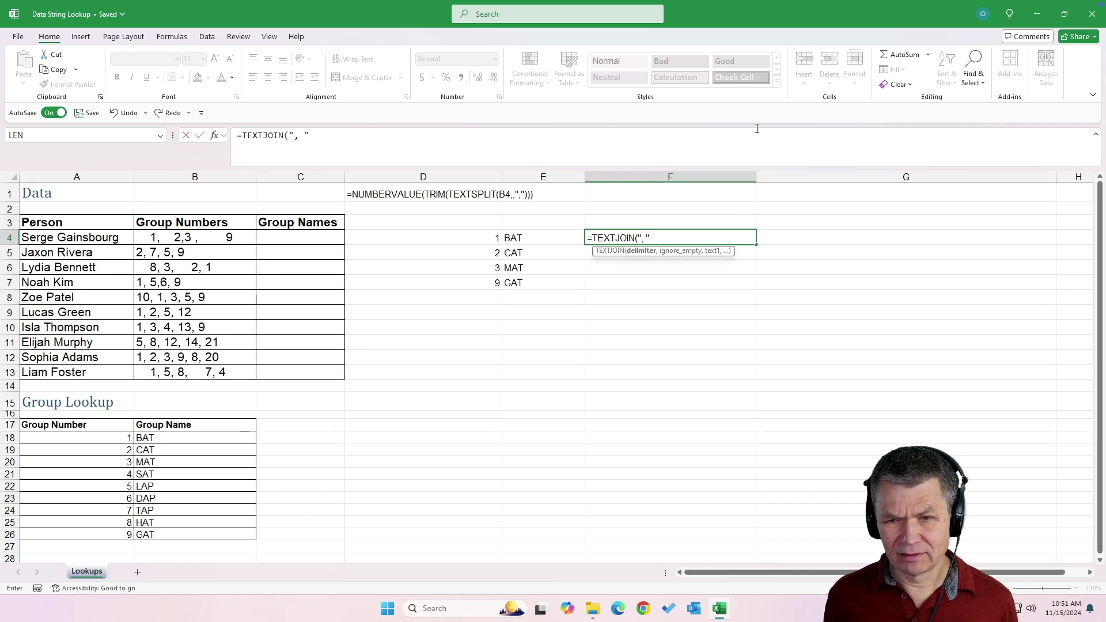
- Complete the TEXTJOIN formula in F4 with TRUE to ignore empty cells and the spilled range E4# as the text
type(",")
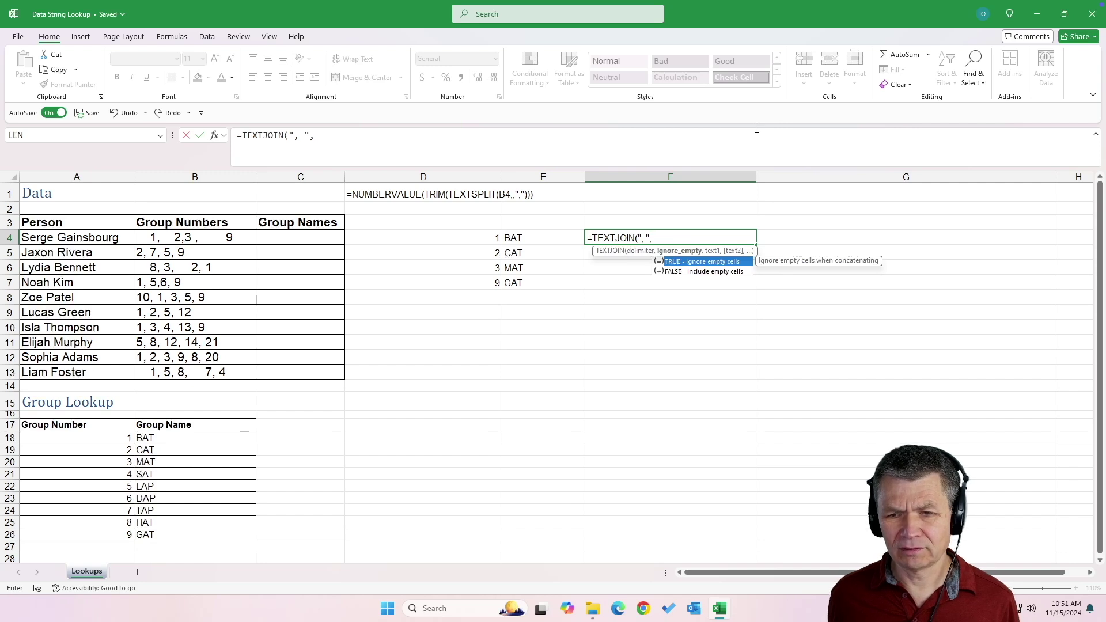
key("Tab")
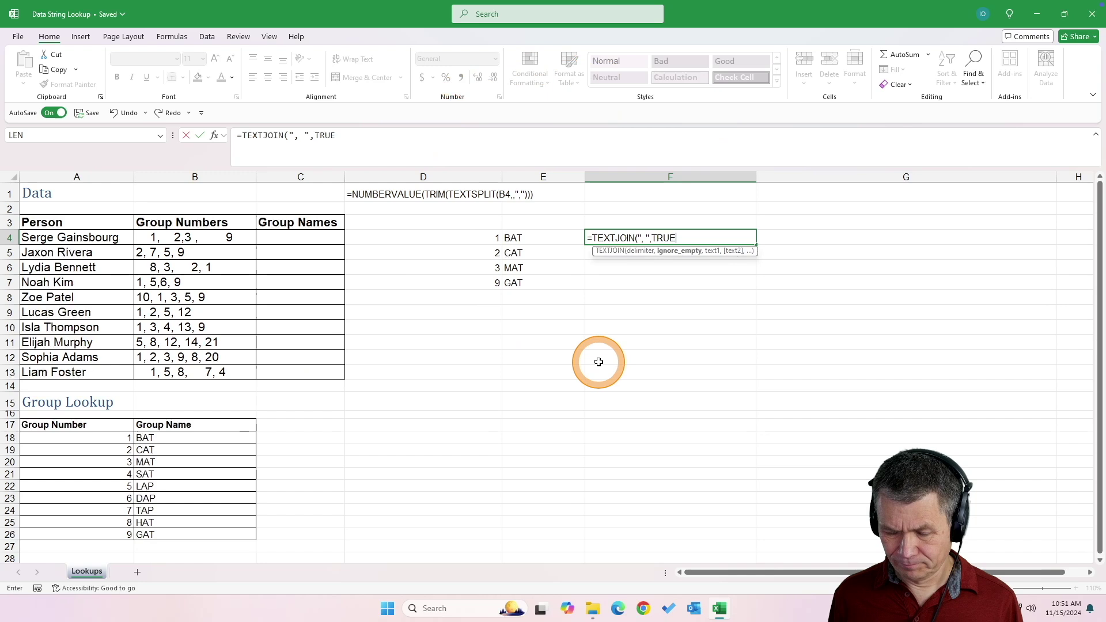
type(",")
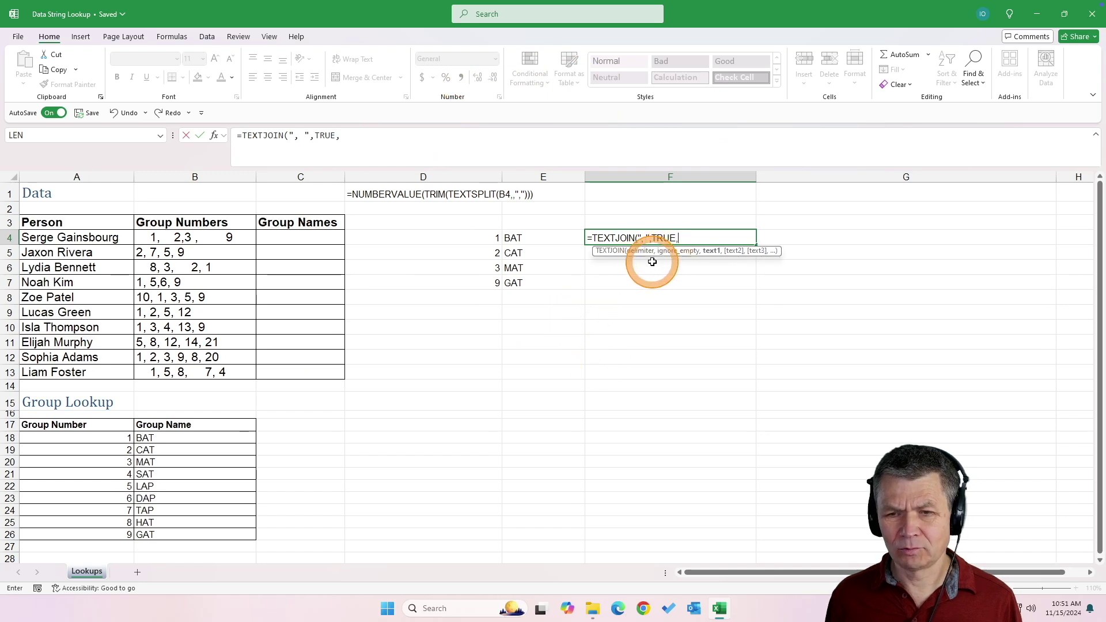
left_click(535, 240)
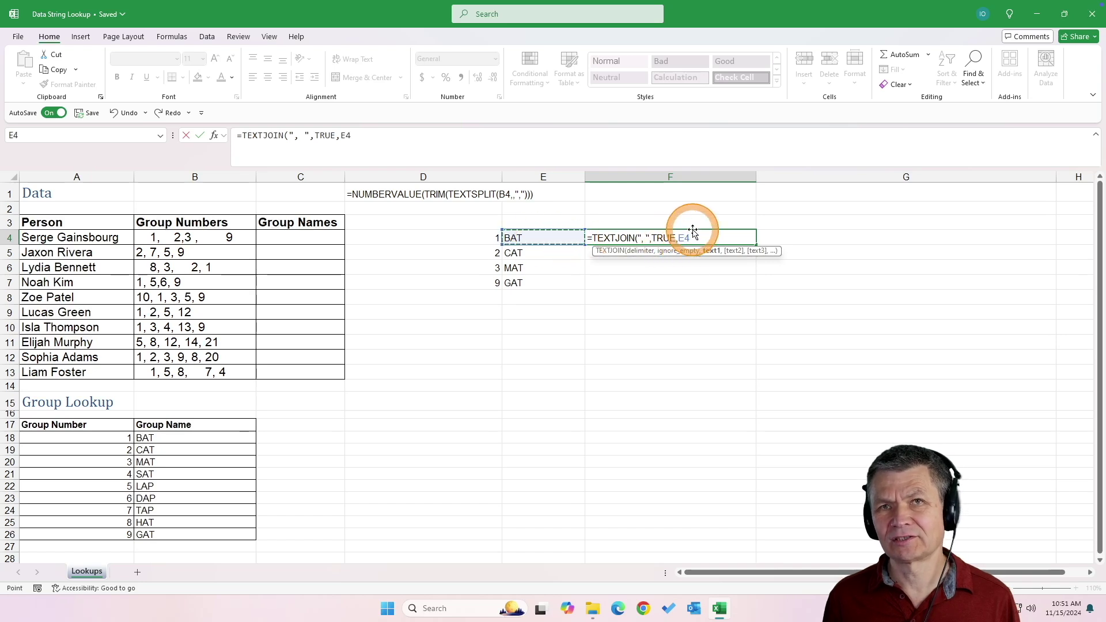
type("#")
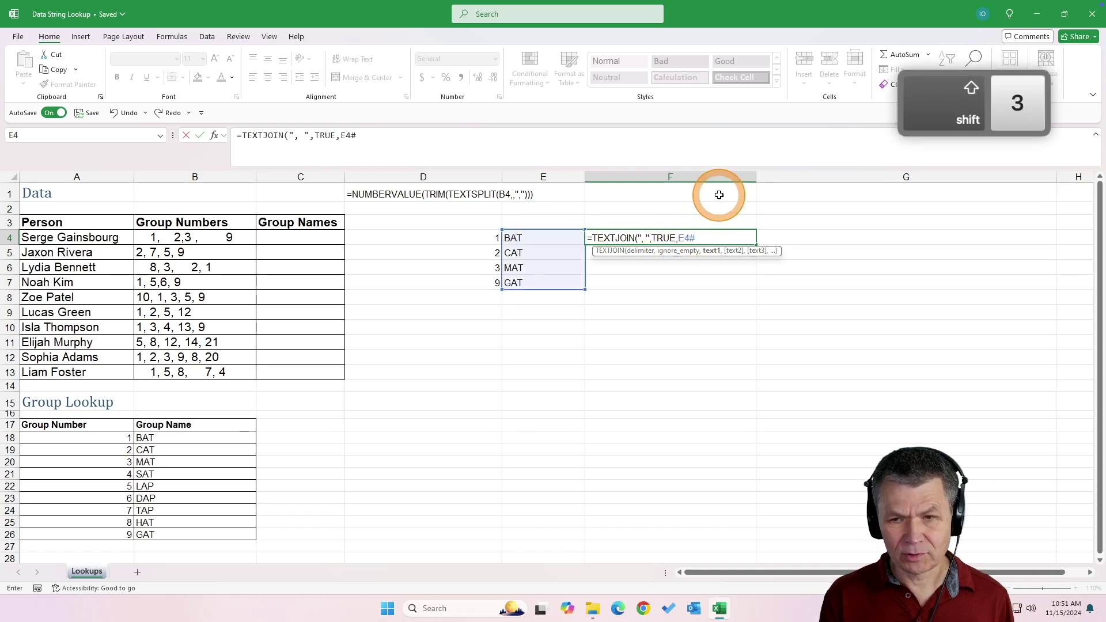
type(")")
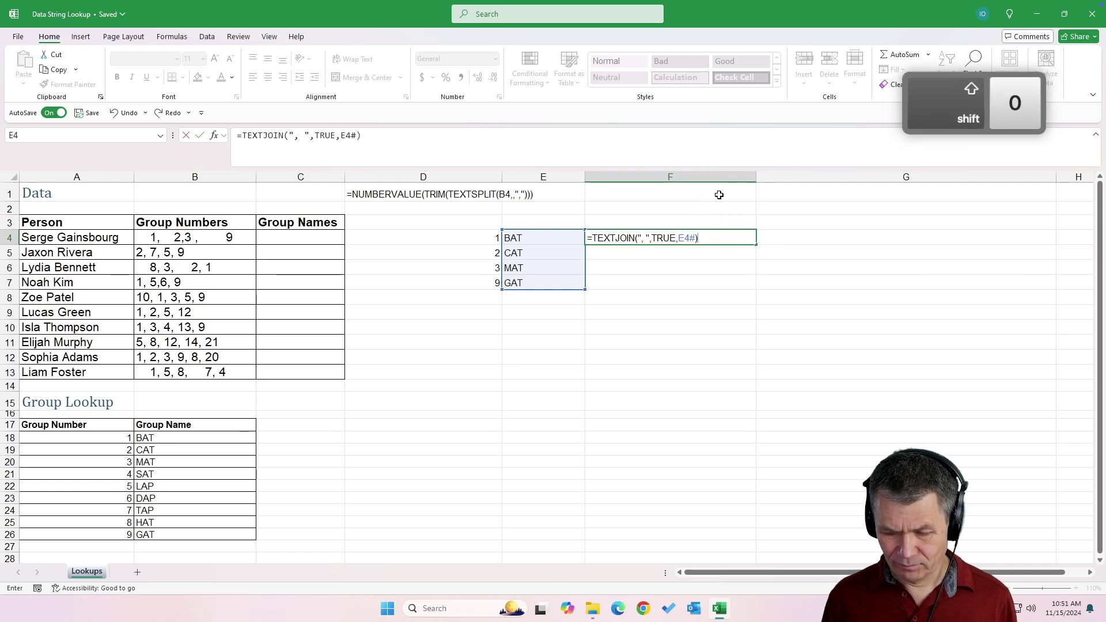
key("Return")
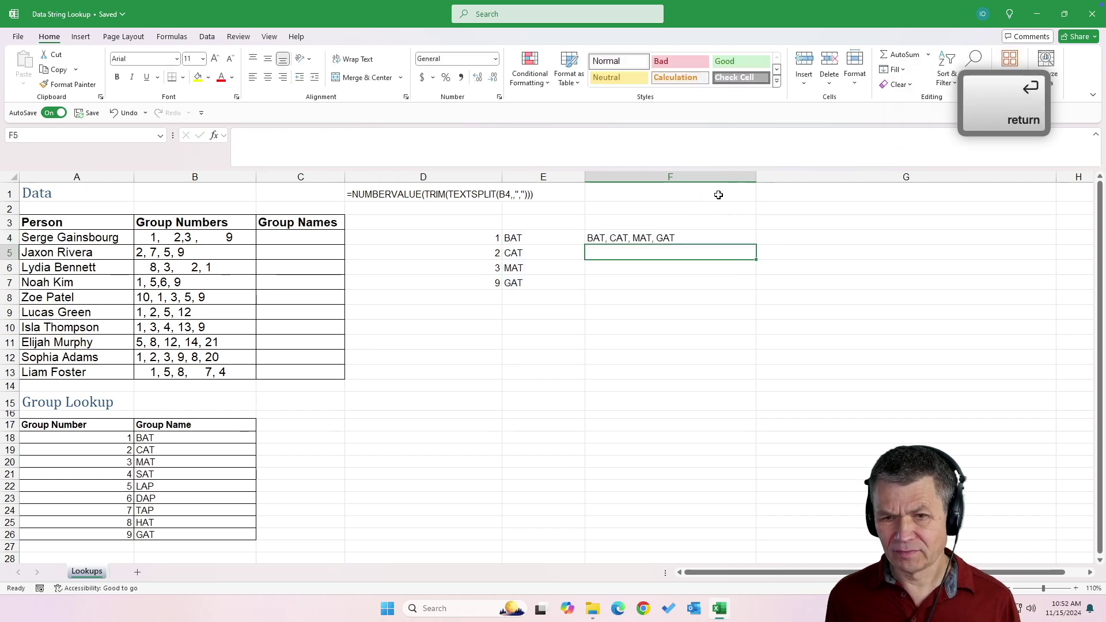
left_click(602, 235)
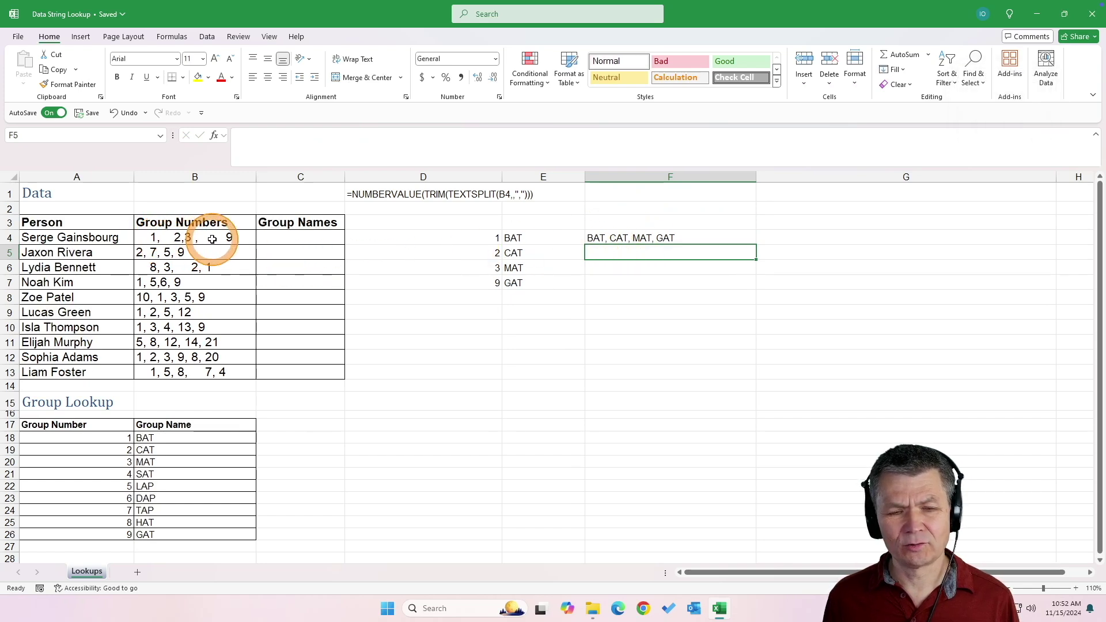
- Fill the FORMULATEXT formula from D1 across to E1:F1 and autofit columns D, E and F
left_click(449, 238)
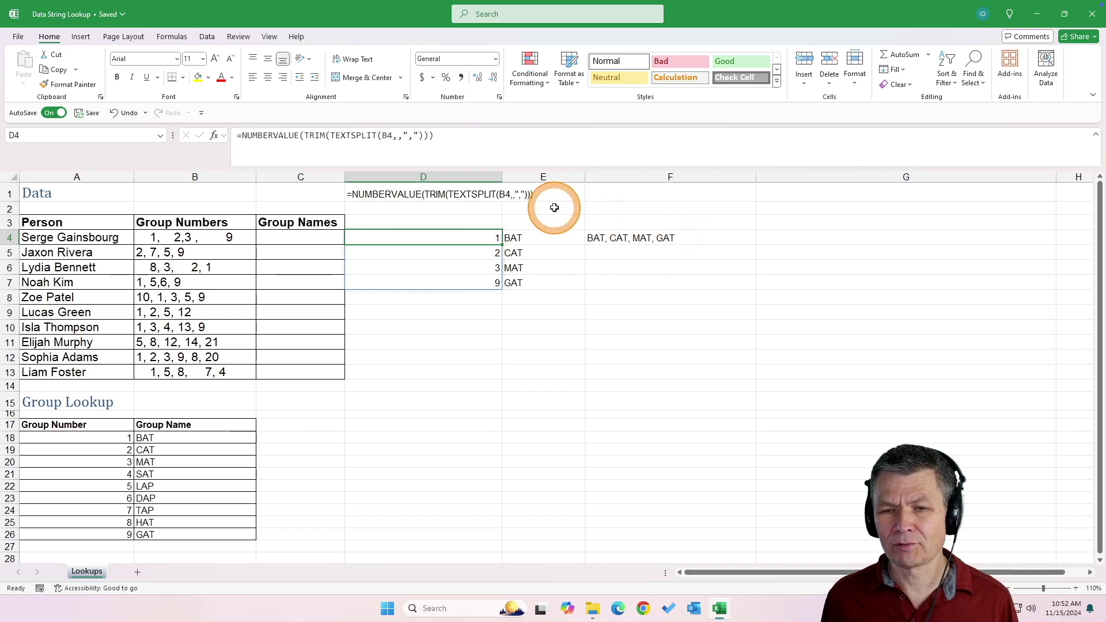
left_click(491, 197)
left_click_drag(502, 201, 717, 195)
double_click(501, 181)
double_click(659, 180)
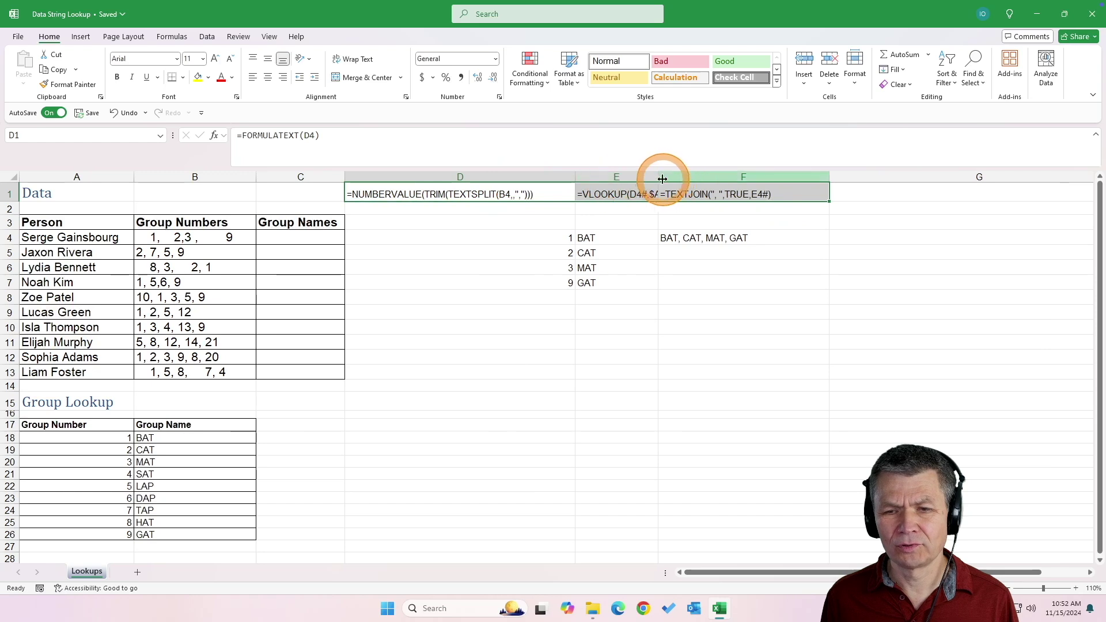
double_click(923, 179)
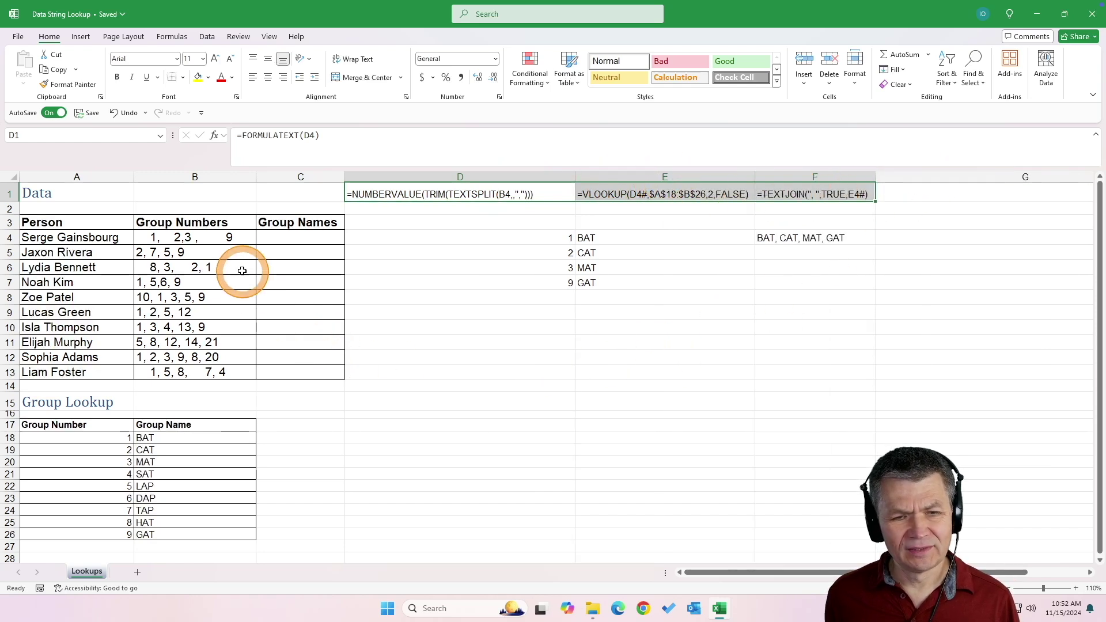
- Append the group number 20 to the list in B4 and check the resulting lookup in E8 and joined text in F4
double_click(231, 238)
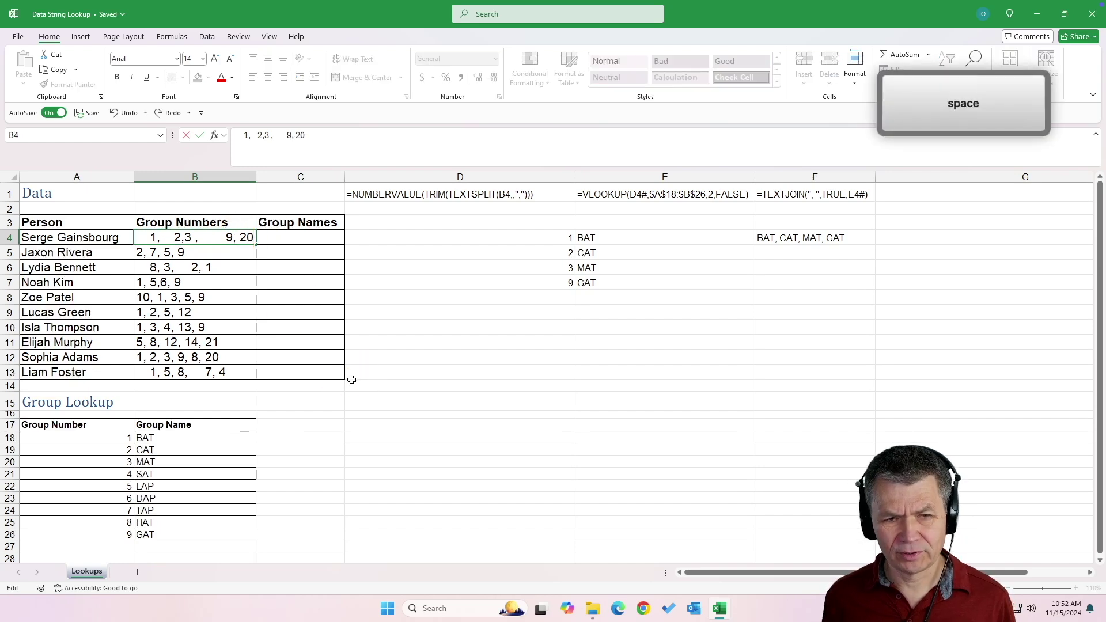
key("Return")
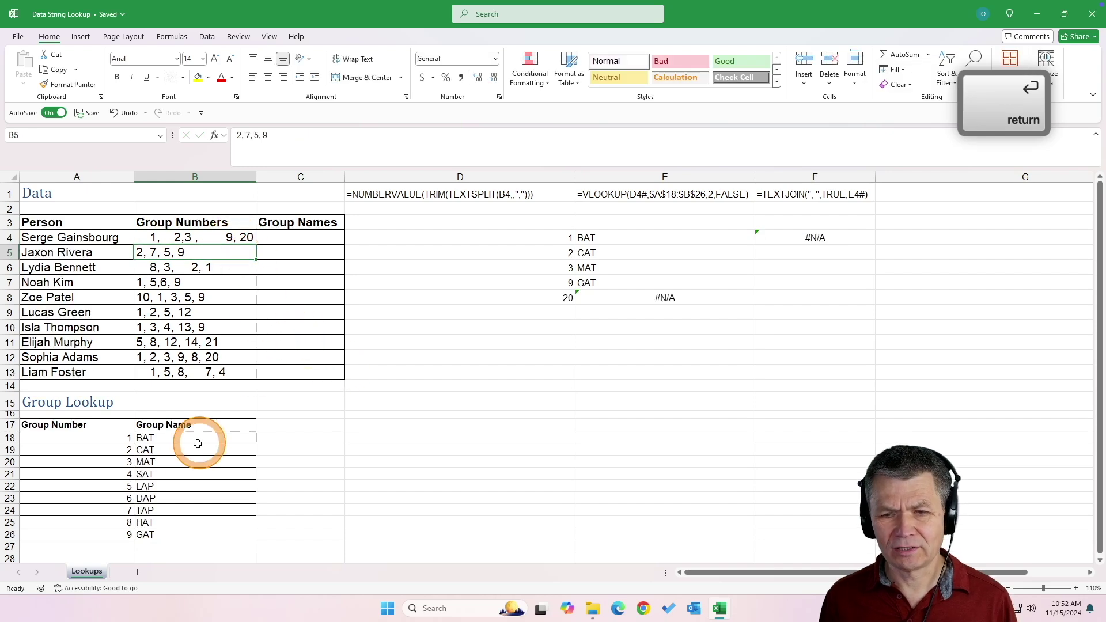
left_click_drag(93, 439, 102, 537)
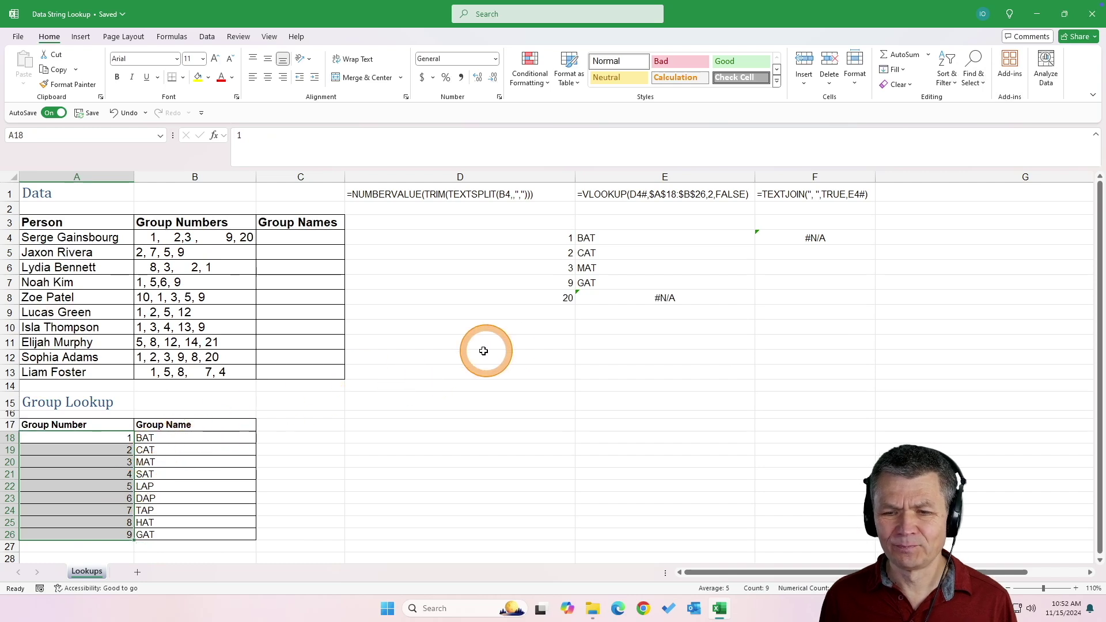
left_click(623, 297)
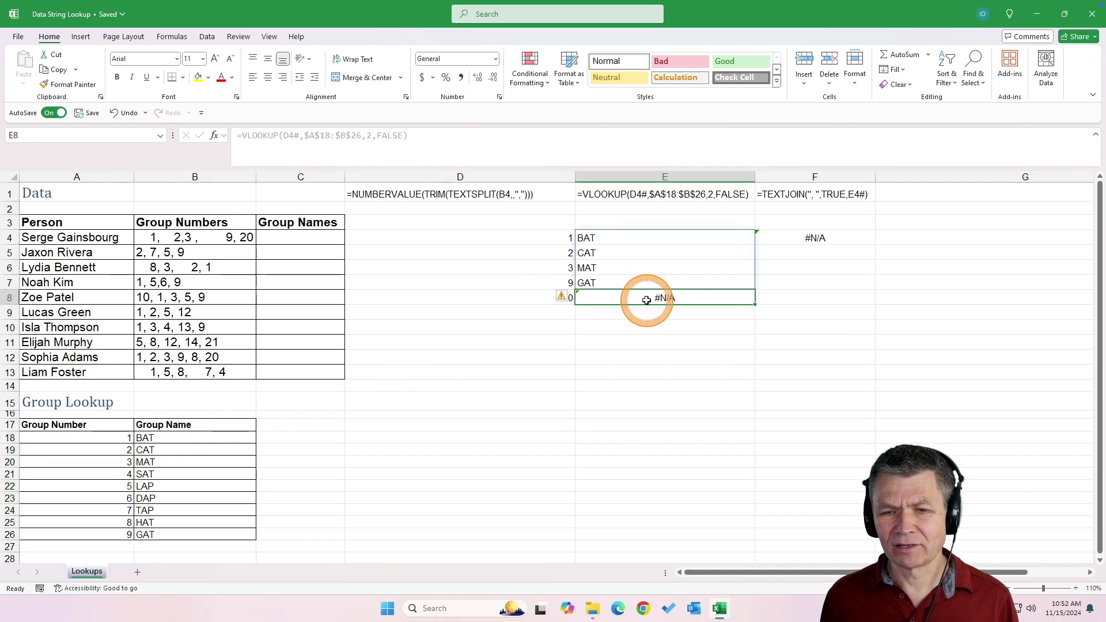
left_click(817, 237)
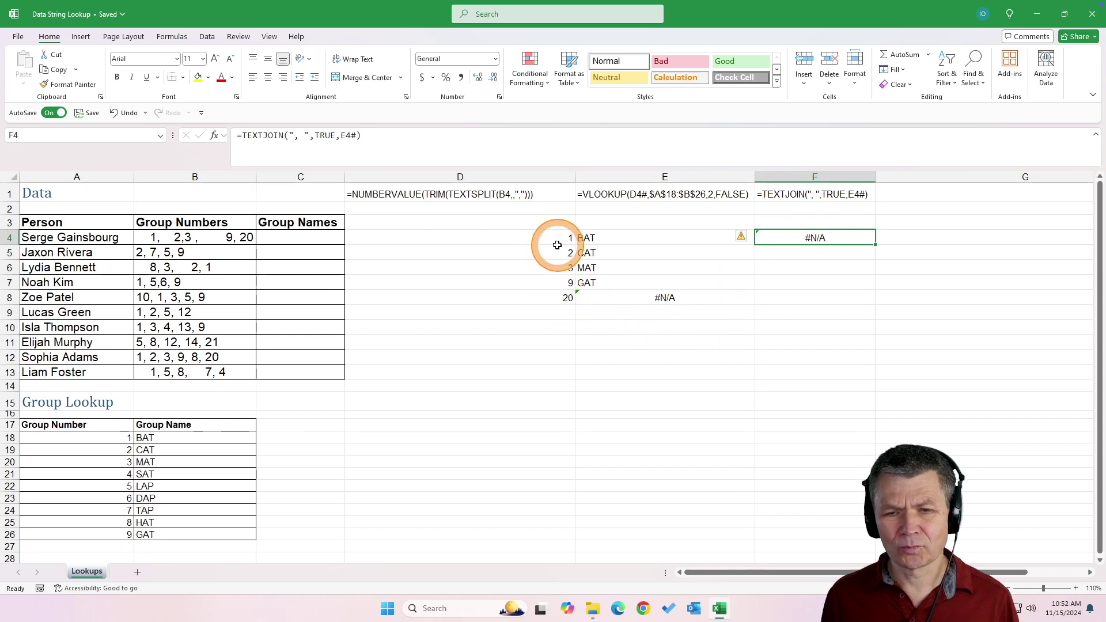
- Wrap the VLOOKUP formula in E4 in IFERROR with "(na)" as the value for unmatched group numbers
left_click(618, 237)
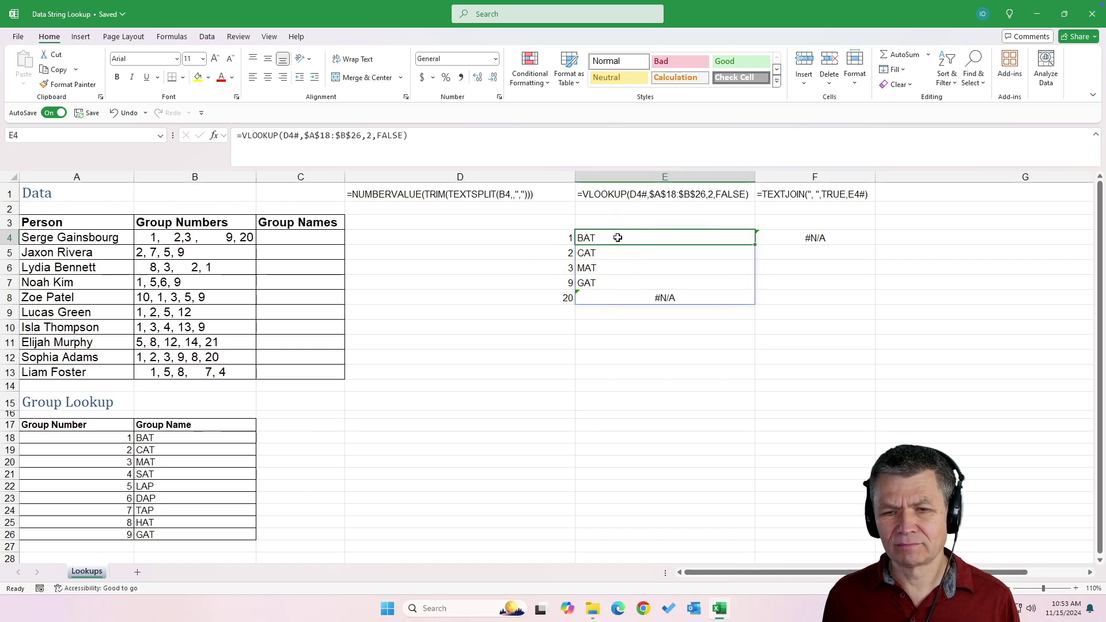
key("F2")
left_click(584, 238)
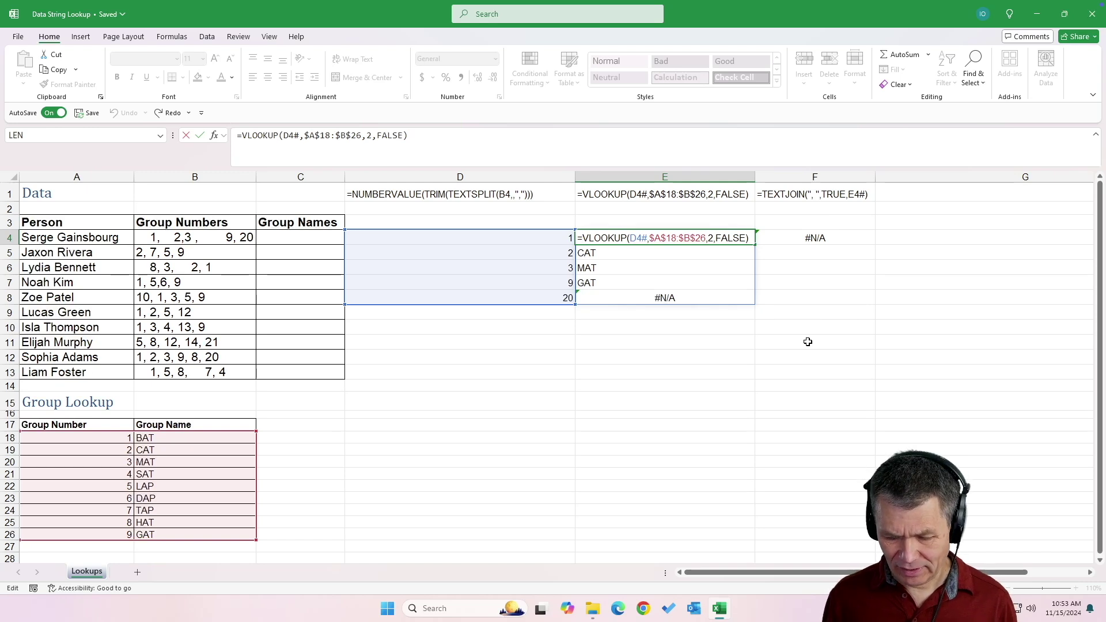
type("IF")
key("Down")
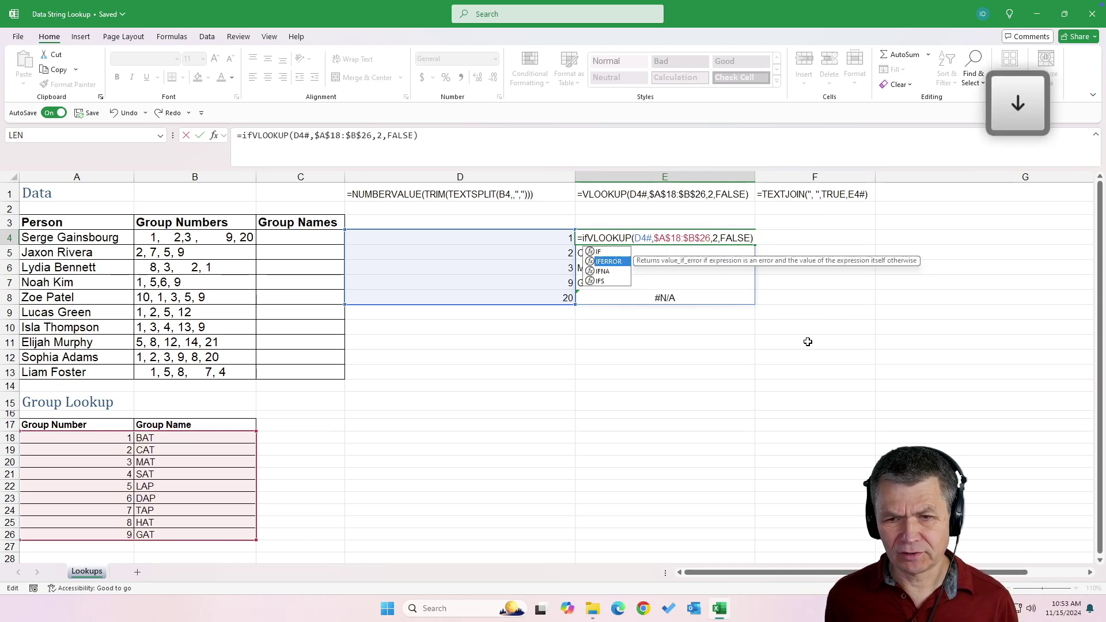
key("Tab")
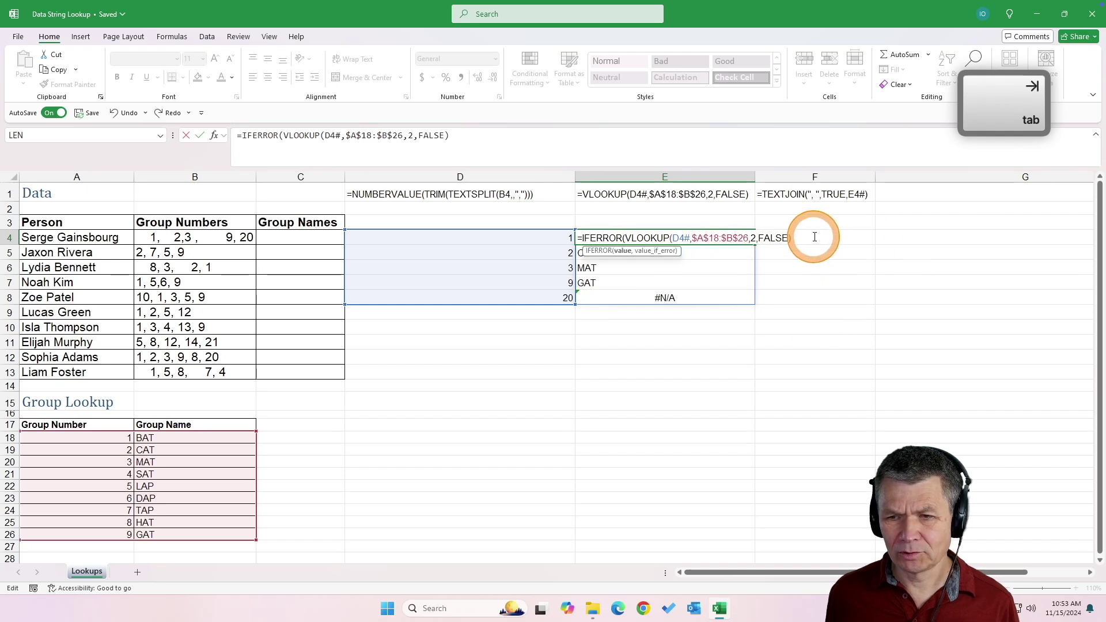
type(",\"(")
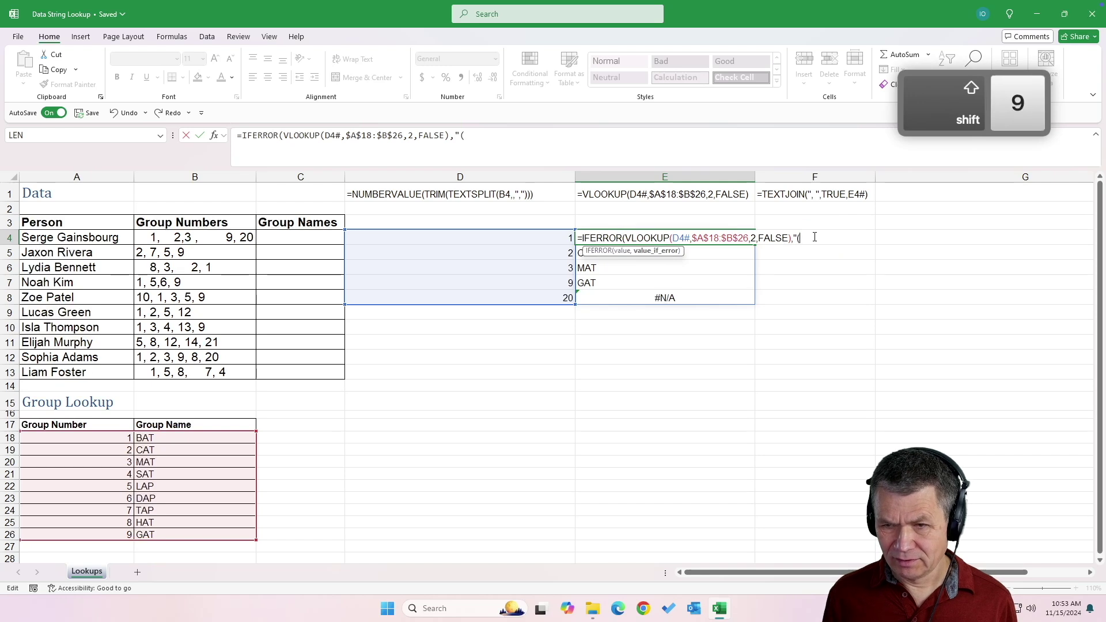
type("na)")
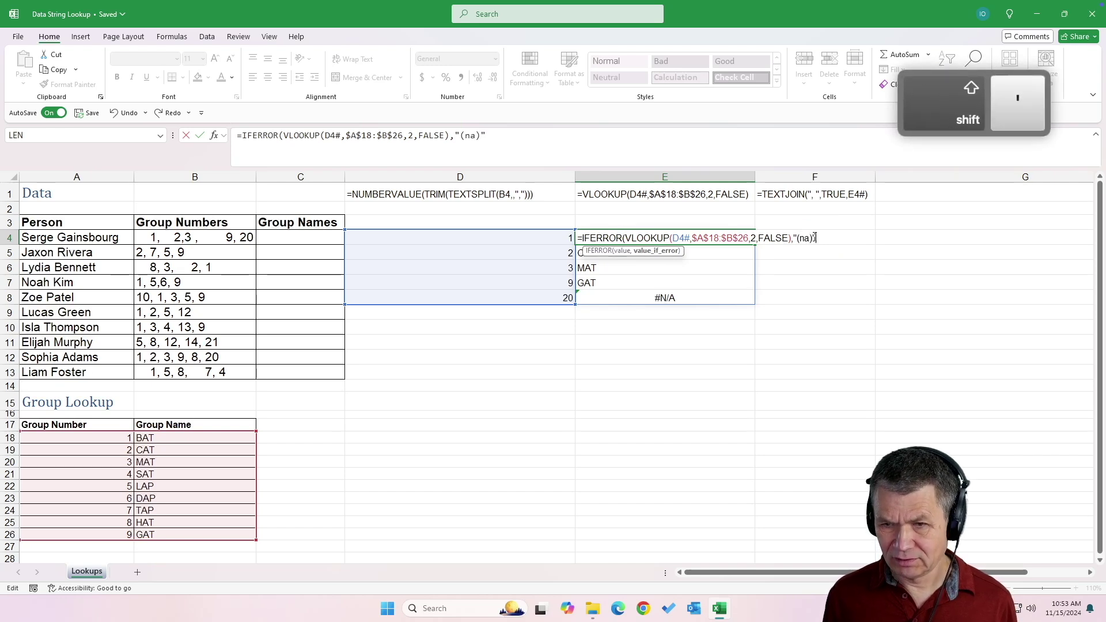
type("\"")
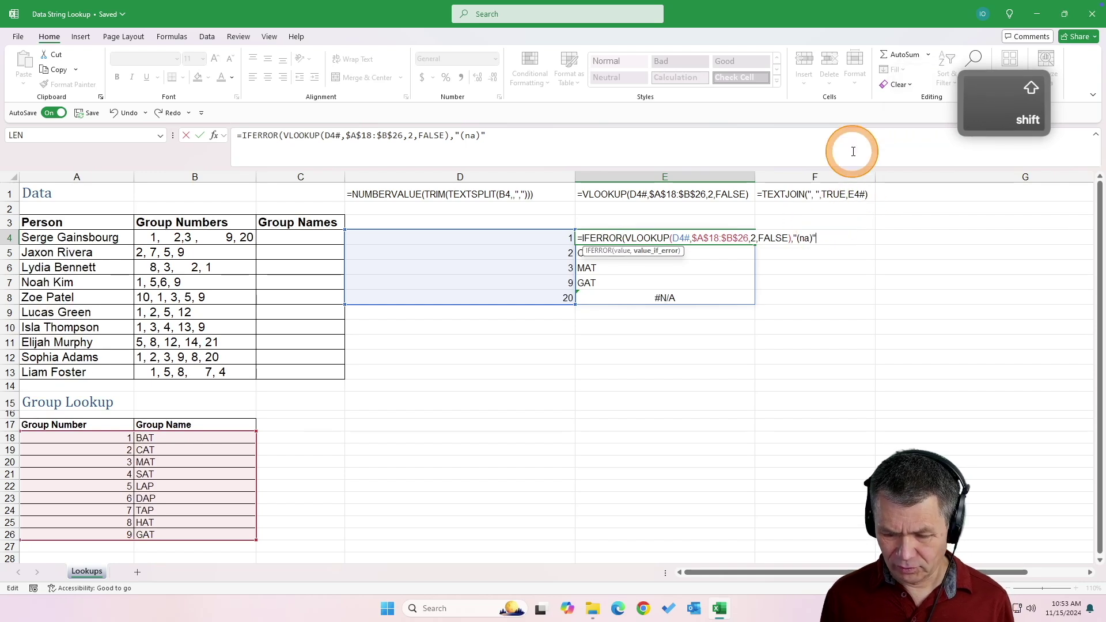
type(")")
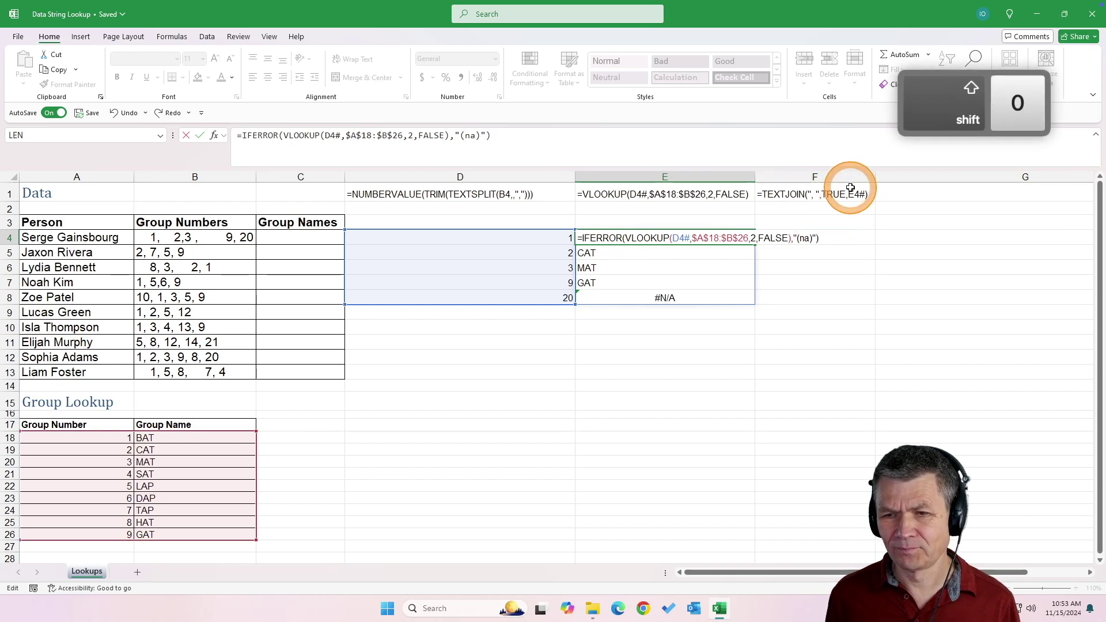
key("Return")
left_click(604, 300)
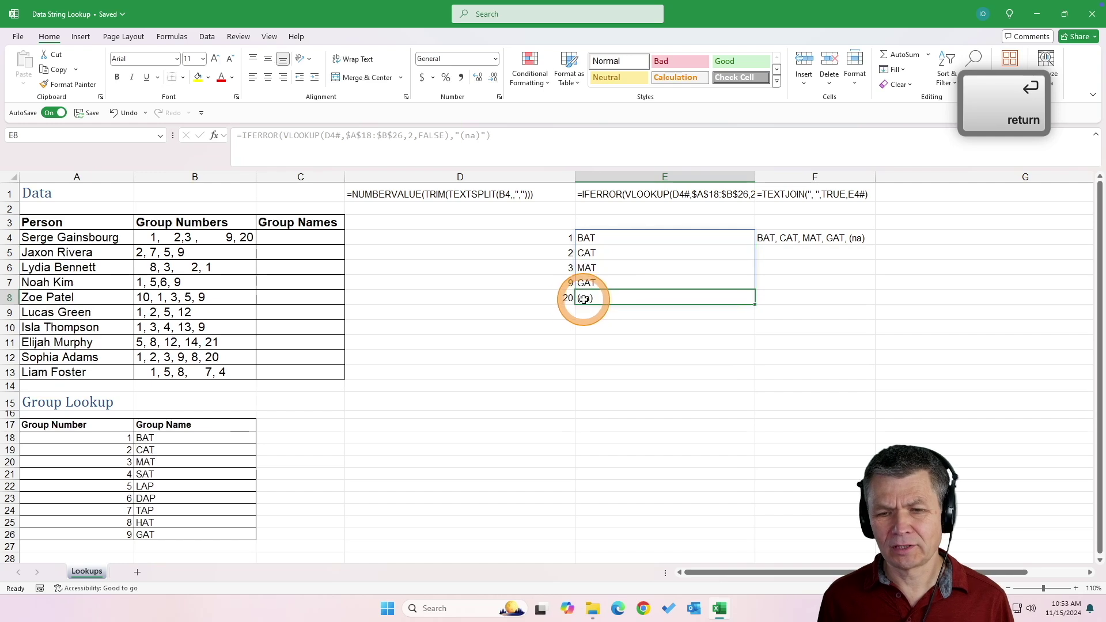
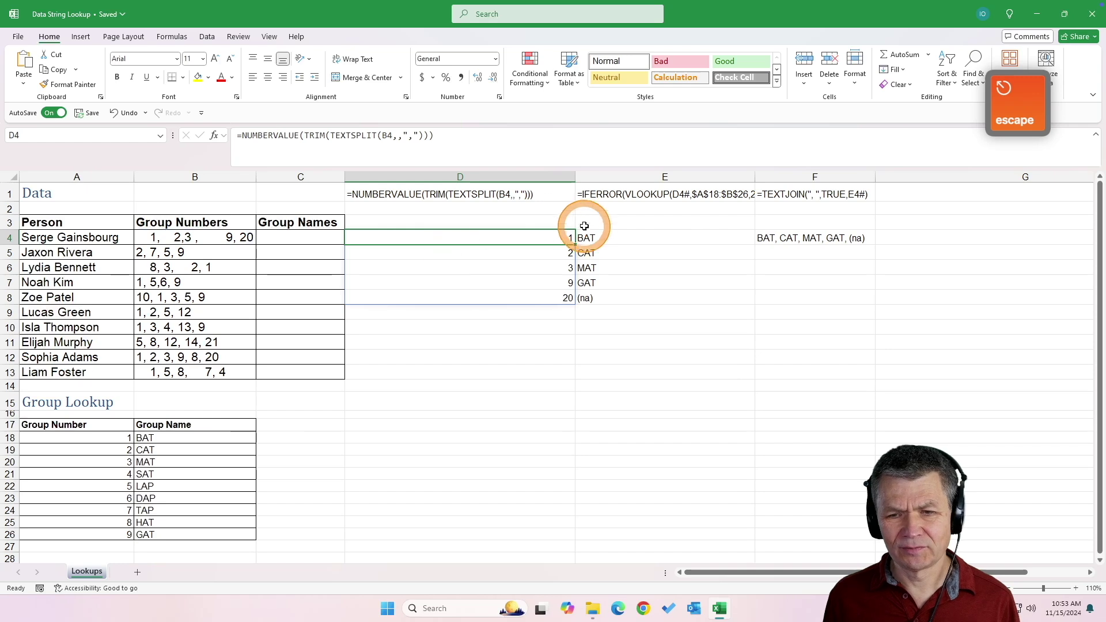
- Replace D4# in the E4 formula with NUMBERVALUE(TRIM(TEXTSPLIT(B4,,","))) as the lookup value
left_click(684, 246)
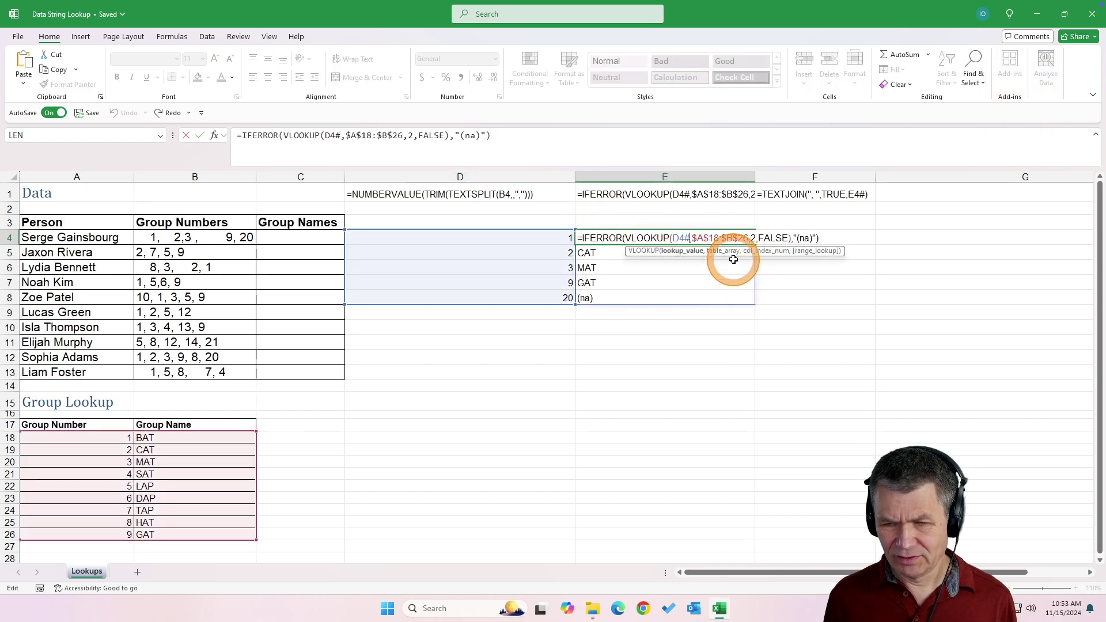
key("BackSpace")
key("BackSpace")
key("BackSpace")
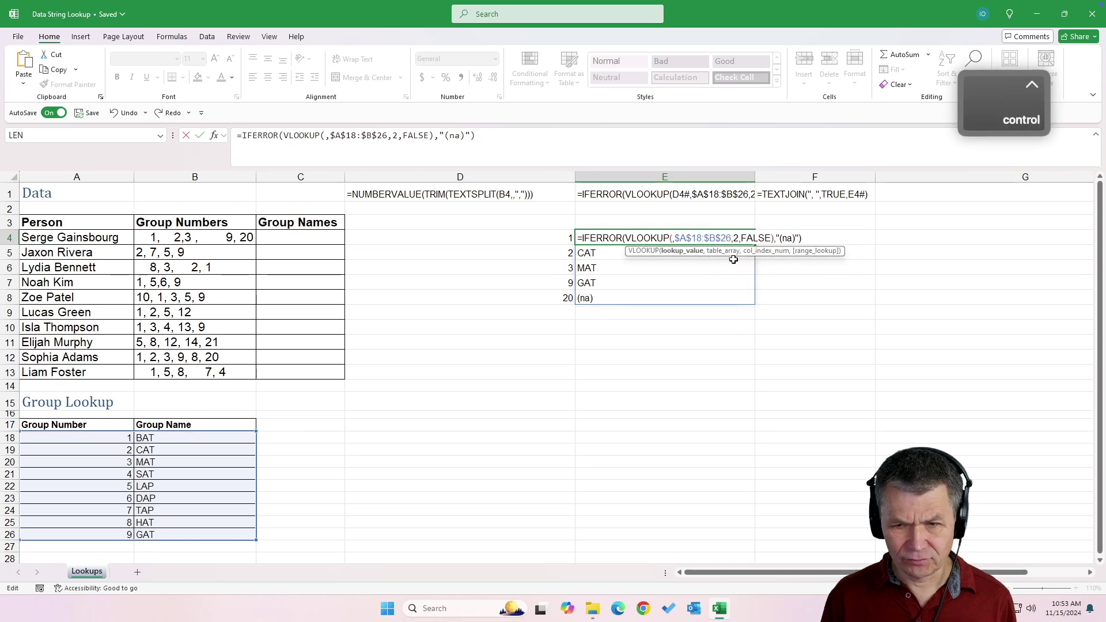
type("NUMBERVALUE(TRIM(TEXTSPLIT(B4,,\",\")))")
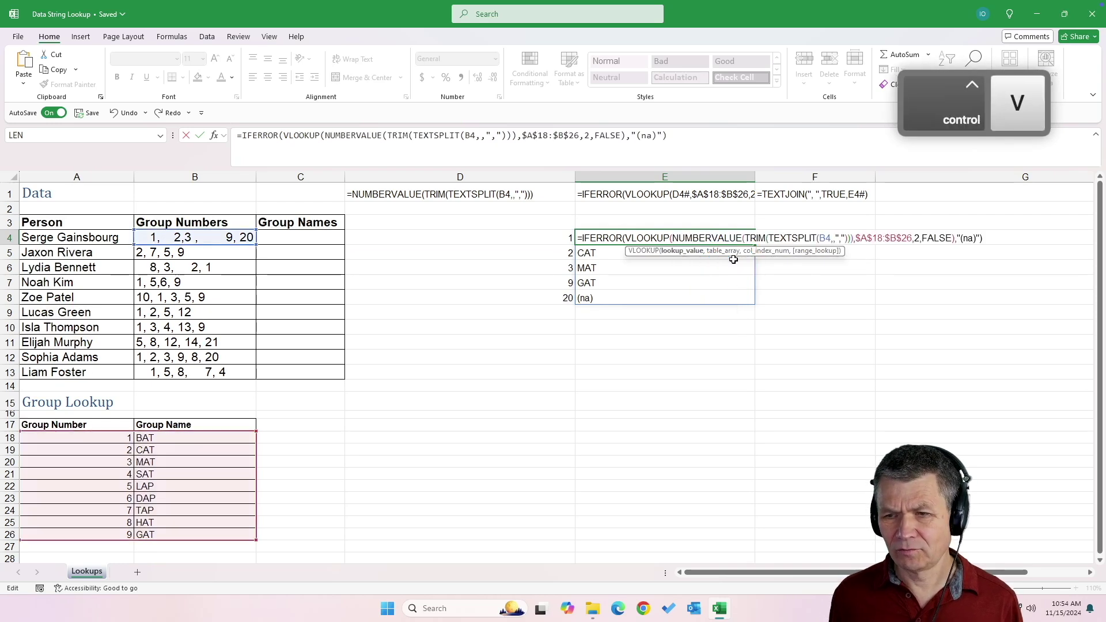
key("Return")
left_click(723, 250)
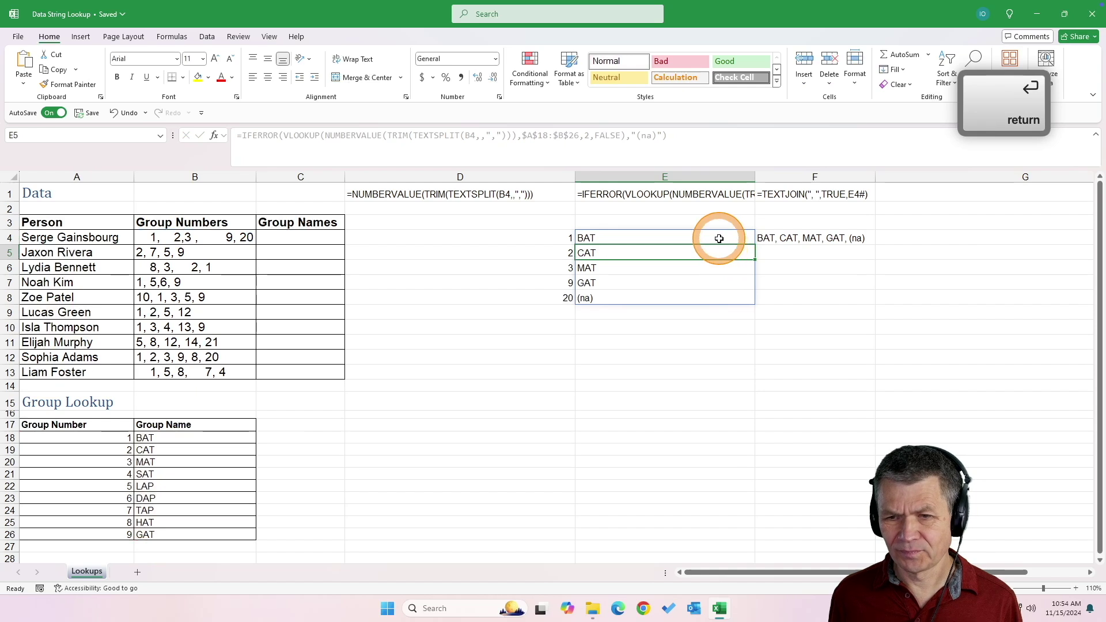
- Copy the full IFERROR formula text from E4 without its equals sign, leaving the cell unchanged
double_click(720, 238)
left_click_drag(1005, 238, 599, 238)
left_click(705, 236)
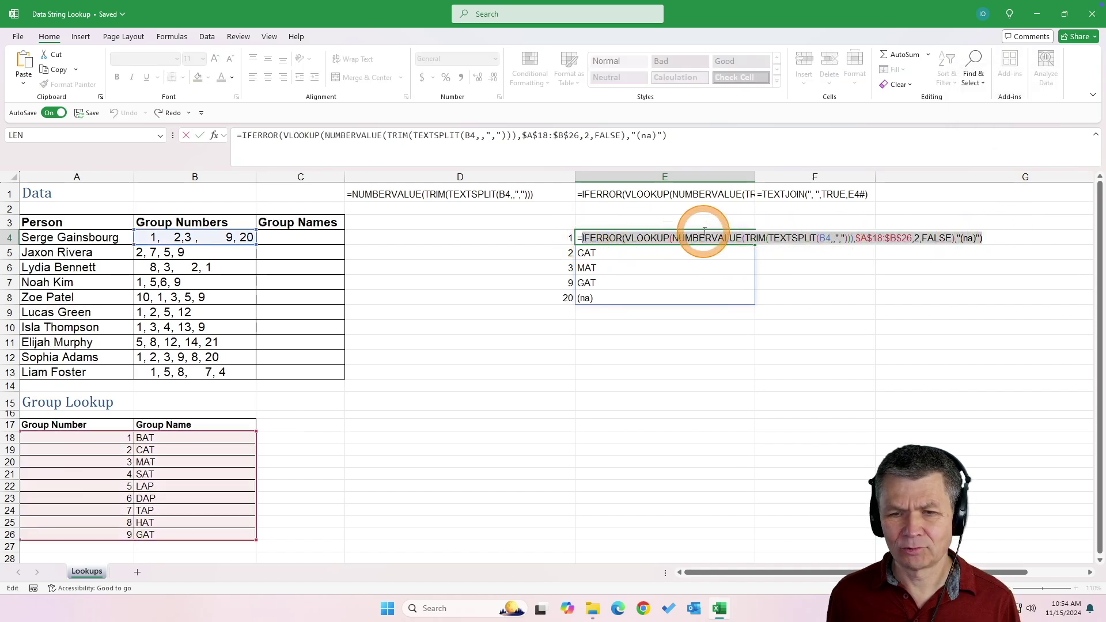
key("ctrl+c")
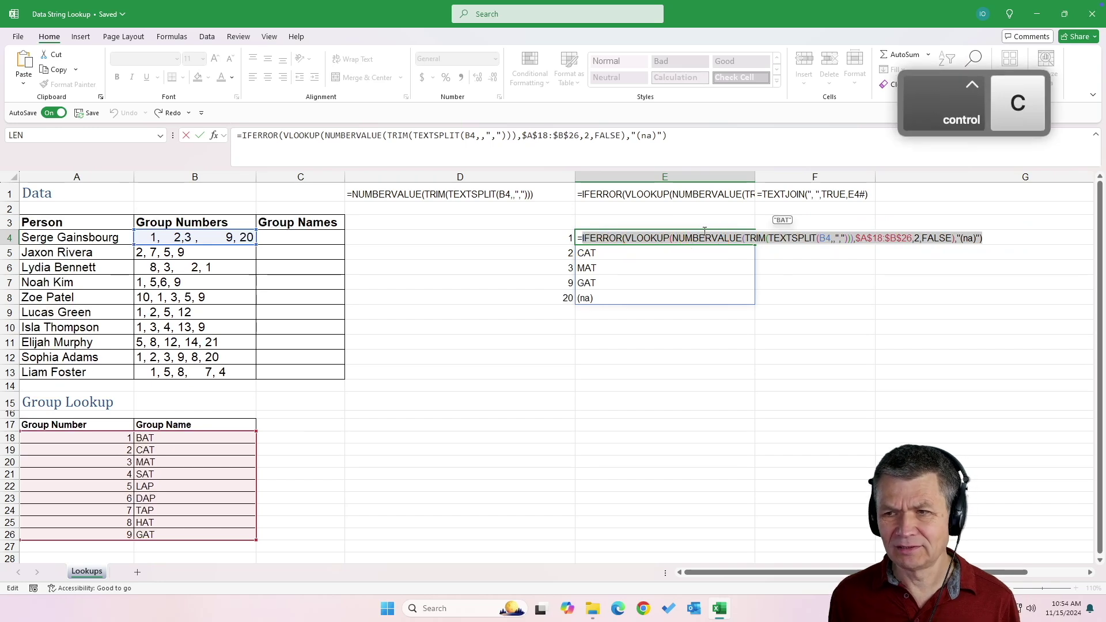
key("Escape")
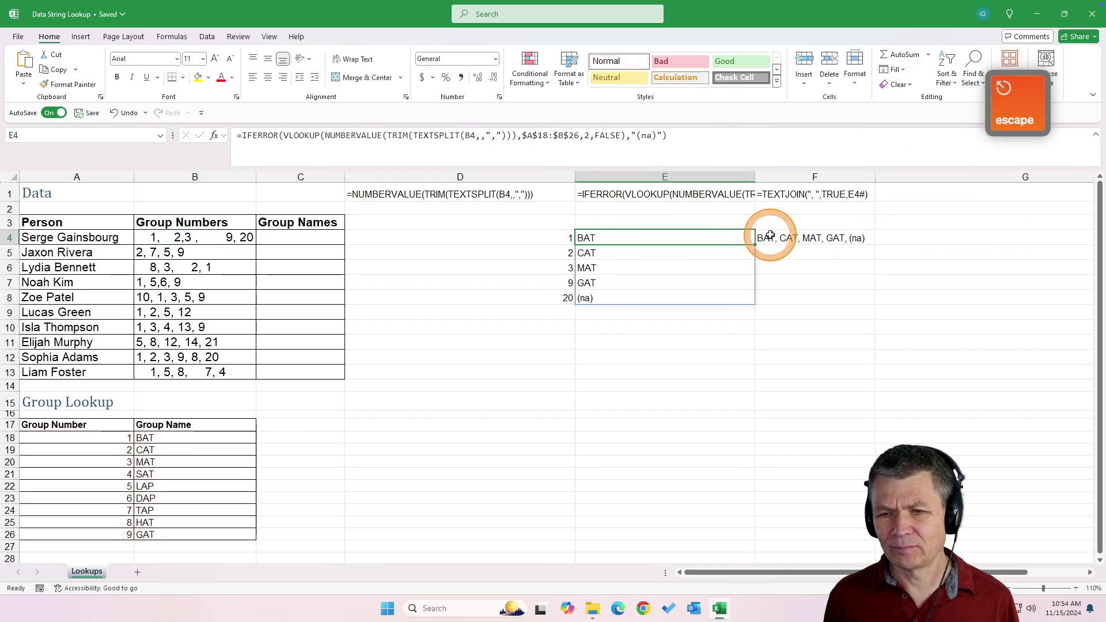
- Replace E4# in the TEXTJOIN formula in F4 with the copied IFERROR formula
double_click(770, 235)
left_click(872, 241)
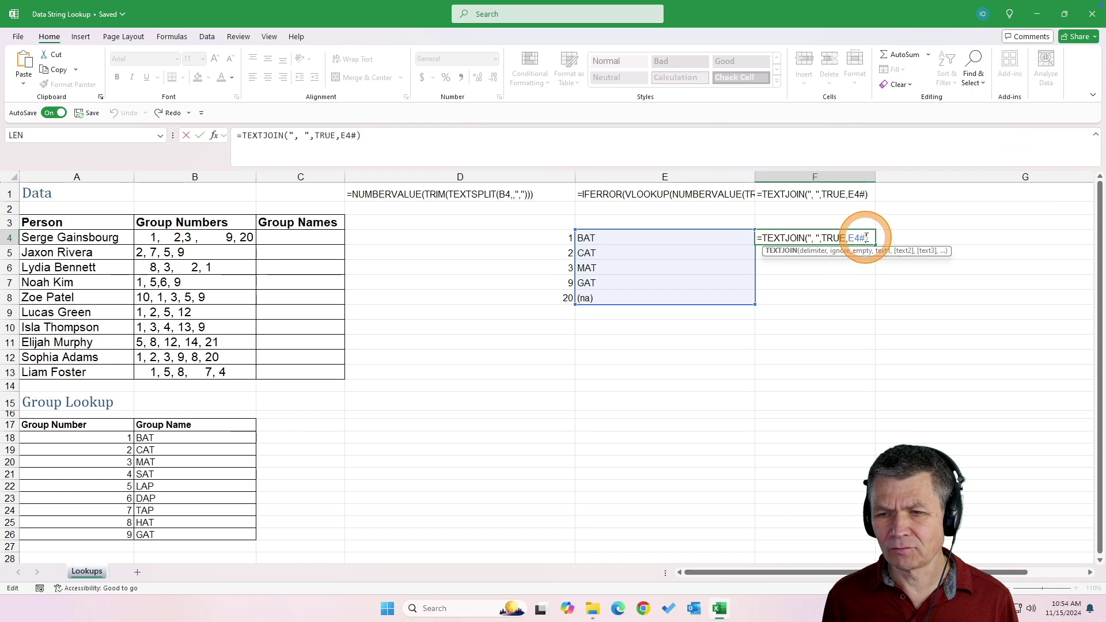
key("BackSpace")
key("BackSpace")
key("BackSpace")
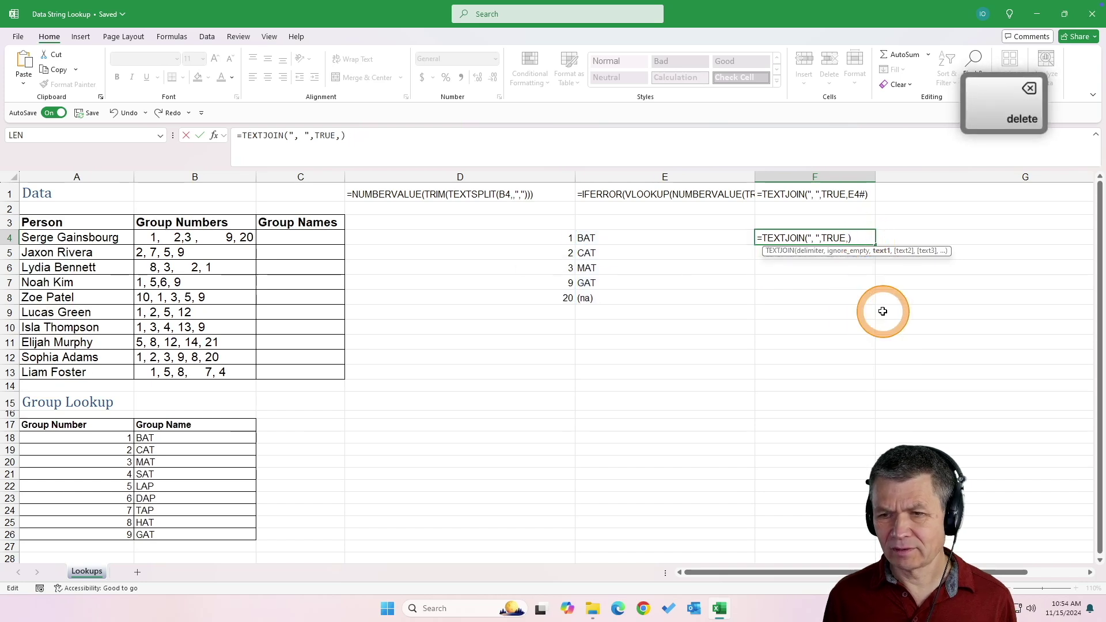
key("ctrl+v")
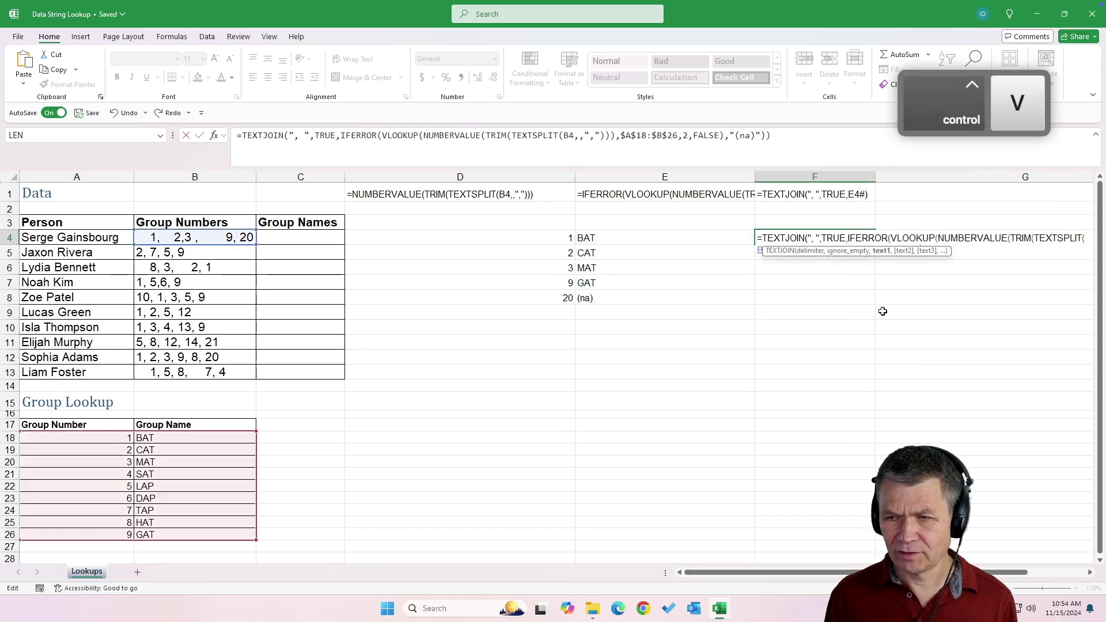
key("Return")
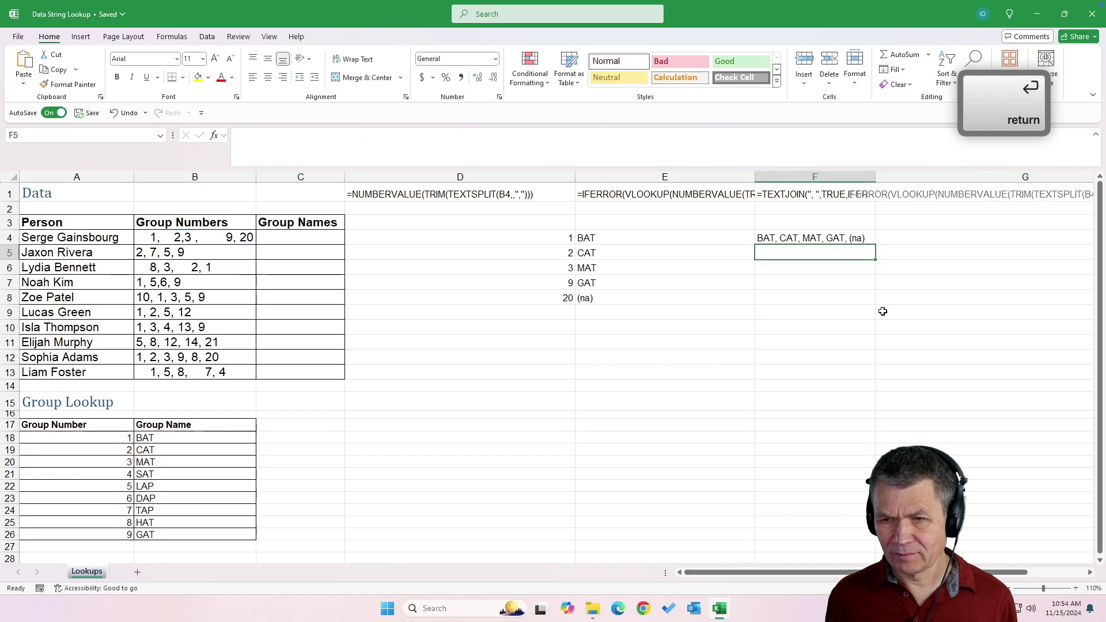
- Fill the combined TEXTJOIN formula from F4 down to F13 and move the range to C4:C13 under Group Names
left_click(819, 238)
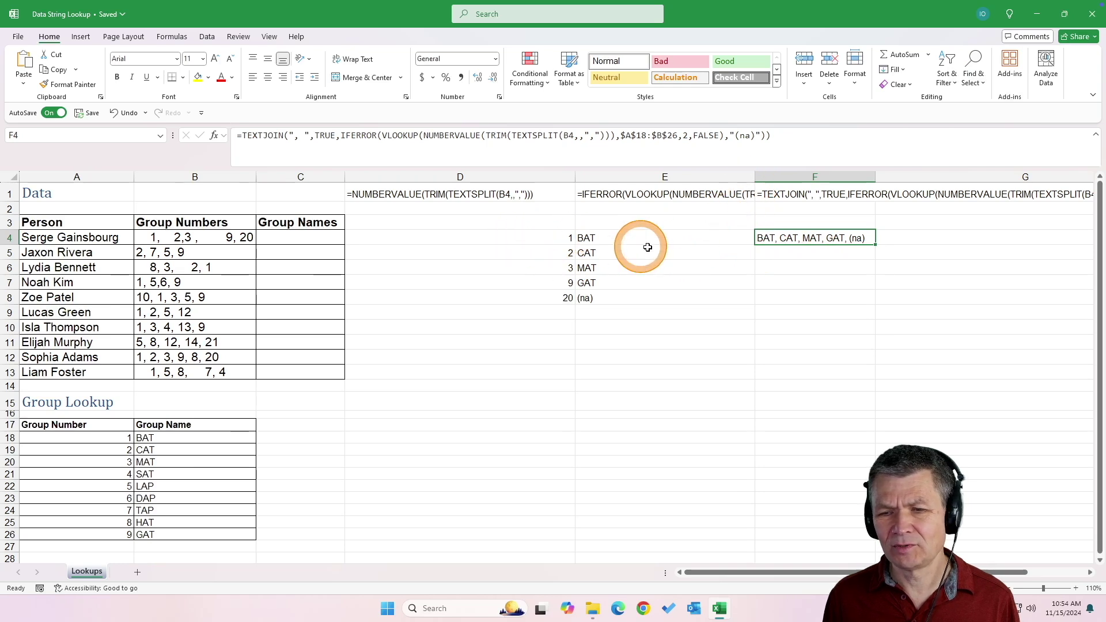
left_click_drag(876, 246, 875, 378)
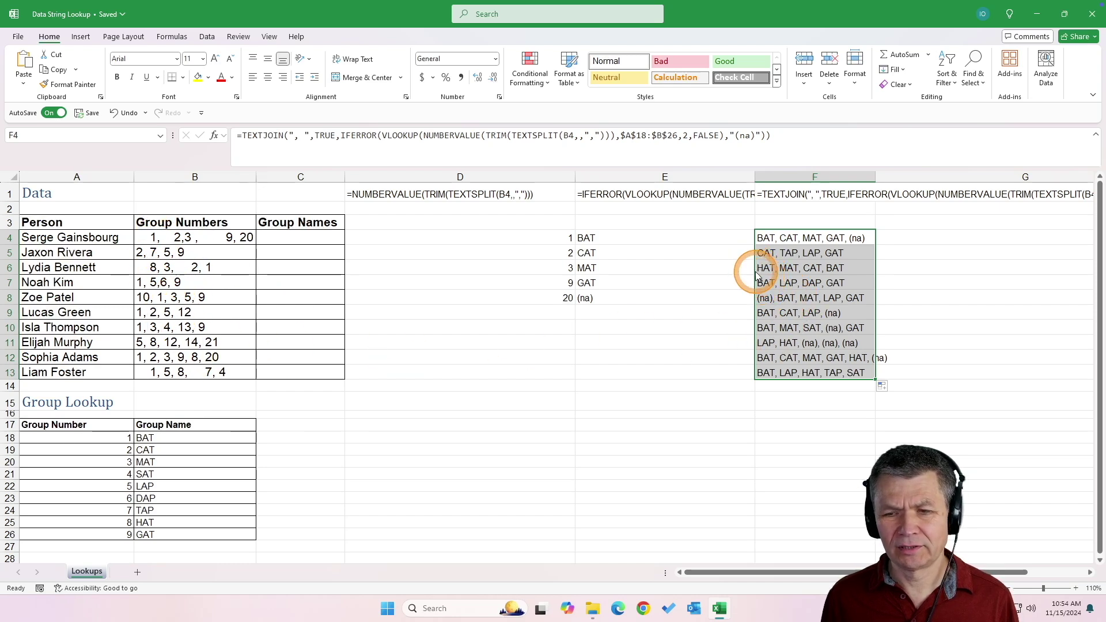
left_click_drag(757, 275, 321, 271)
- Widen column C to fit the joined group names and clear the helper formulas from columns D to F
left_click_drag(344, 178, 419, 184)
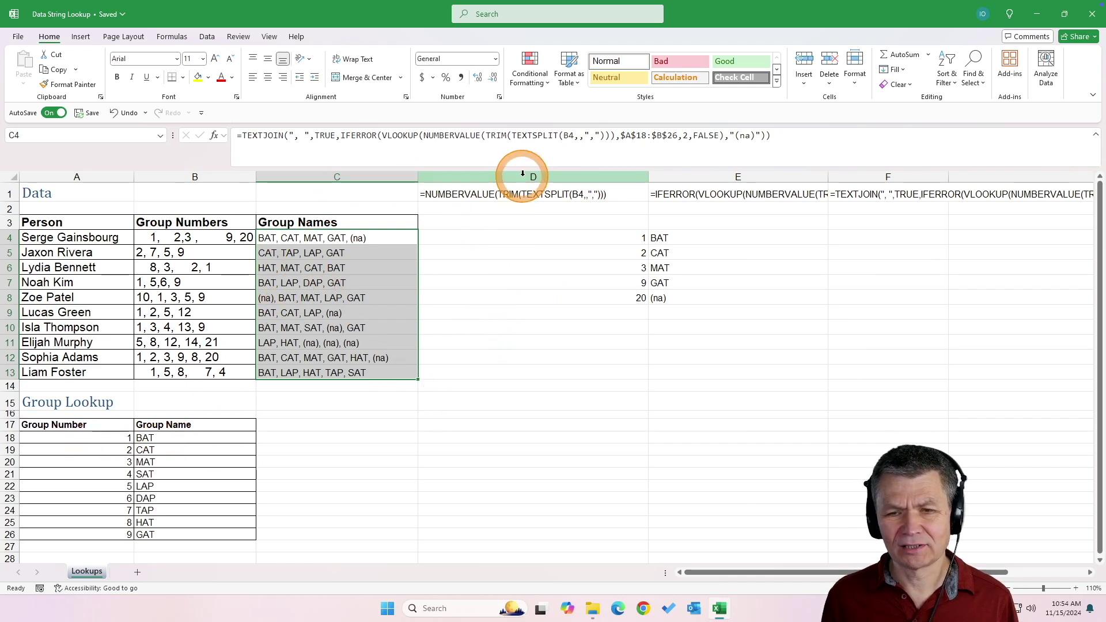
left_click_drag(526, 175, 914, 189)
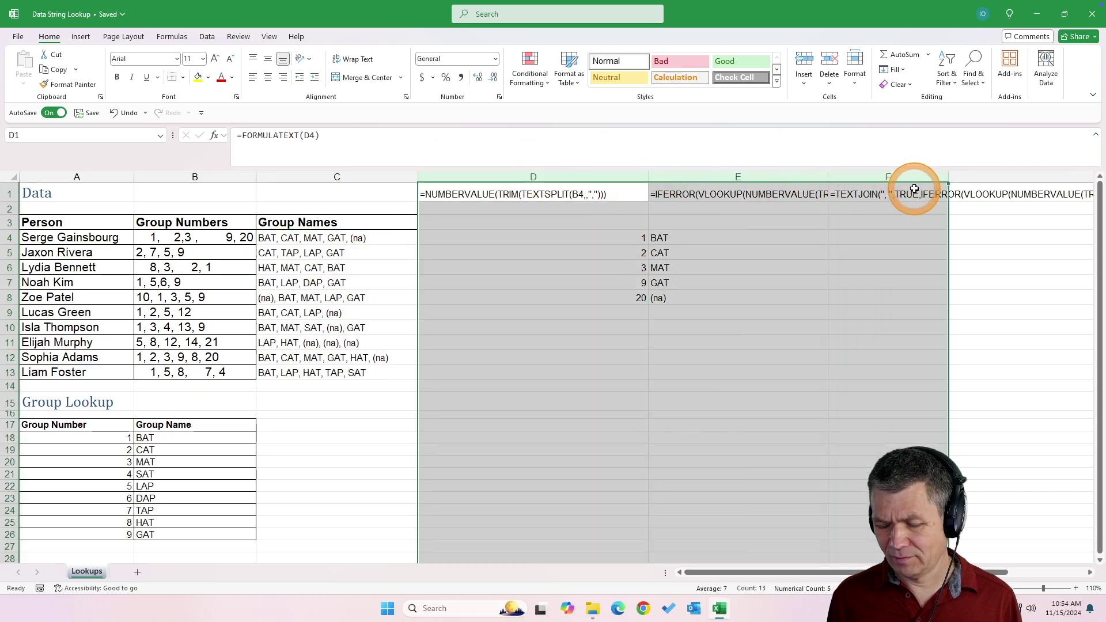
key("Delete")
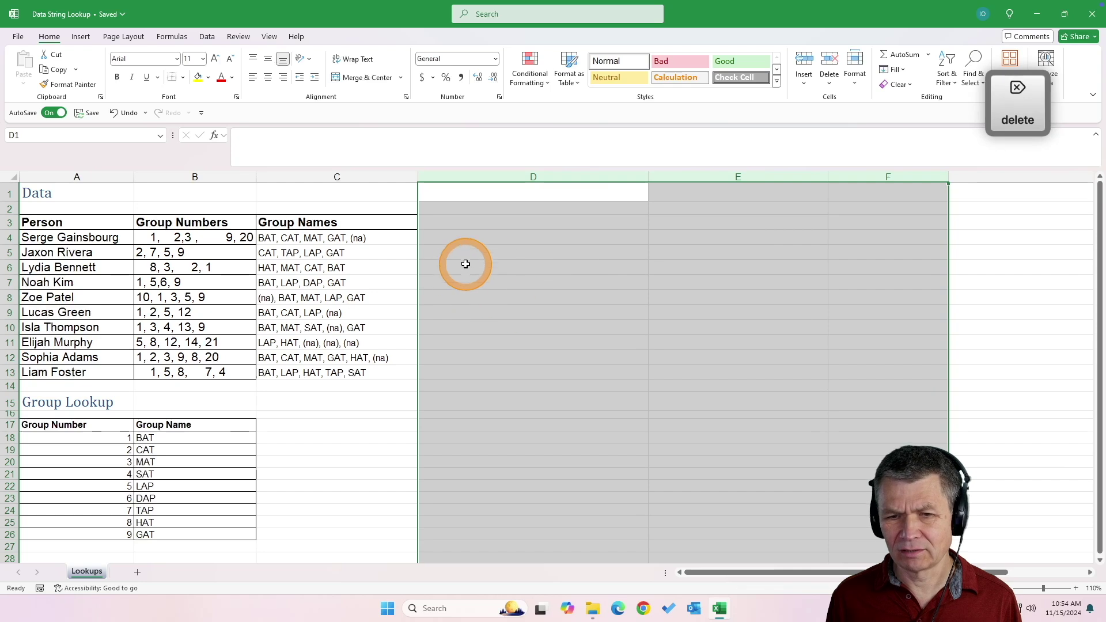
left_click(502, 270)
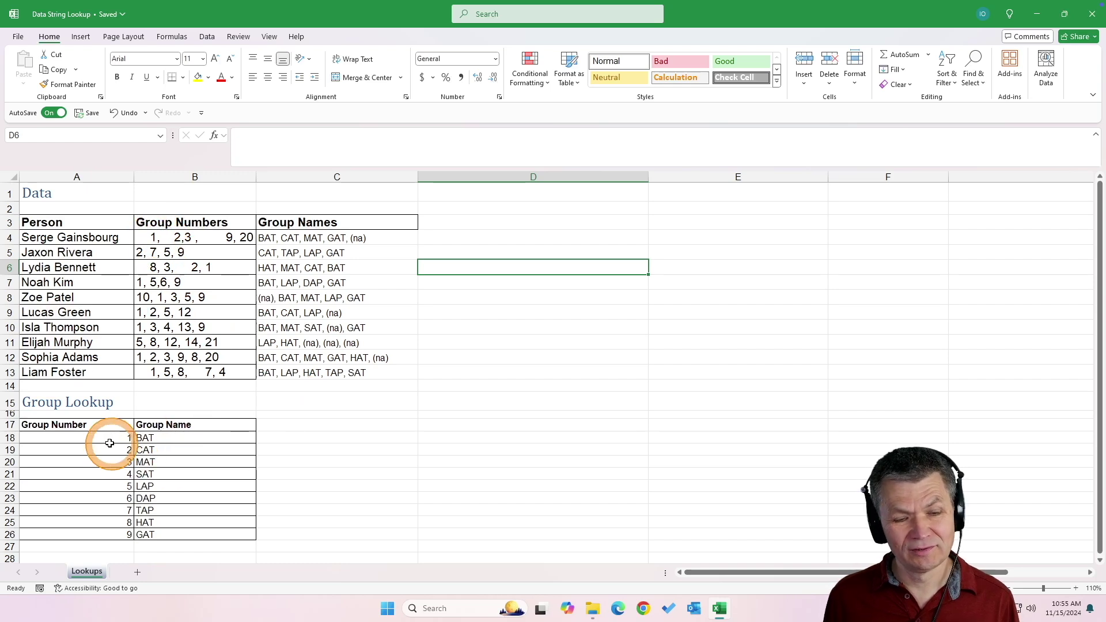
left_click_drag(103, 438, 212, 531)
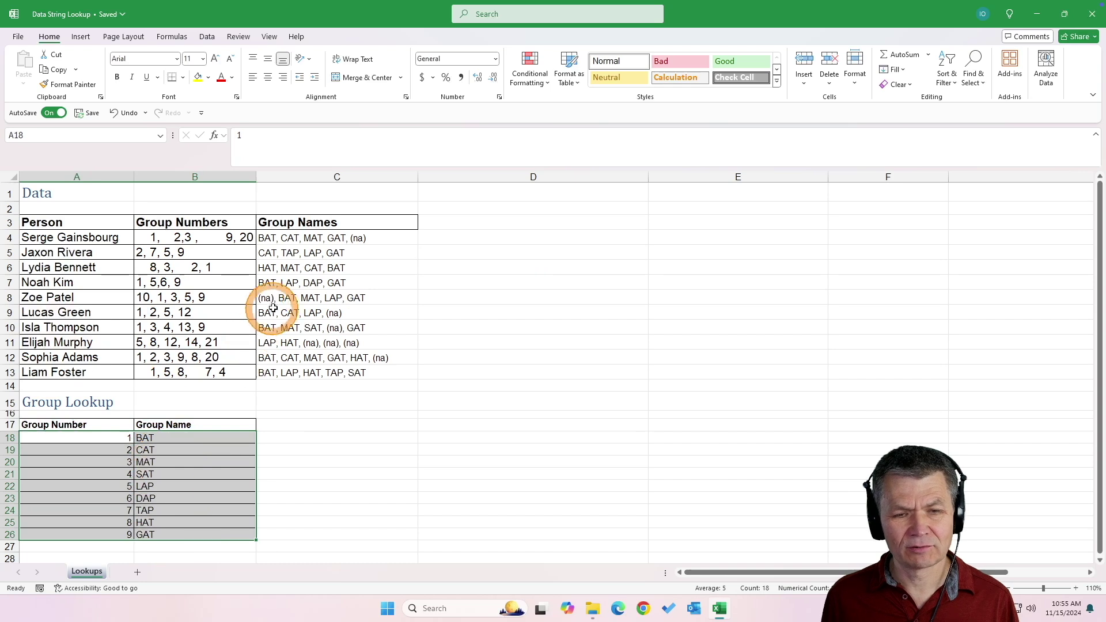
left_click(283, 239)
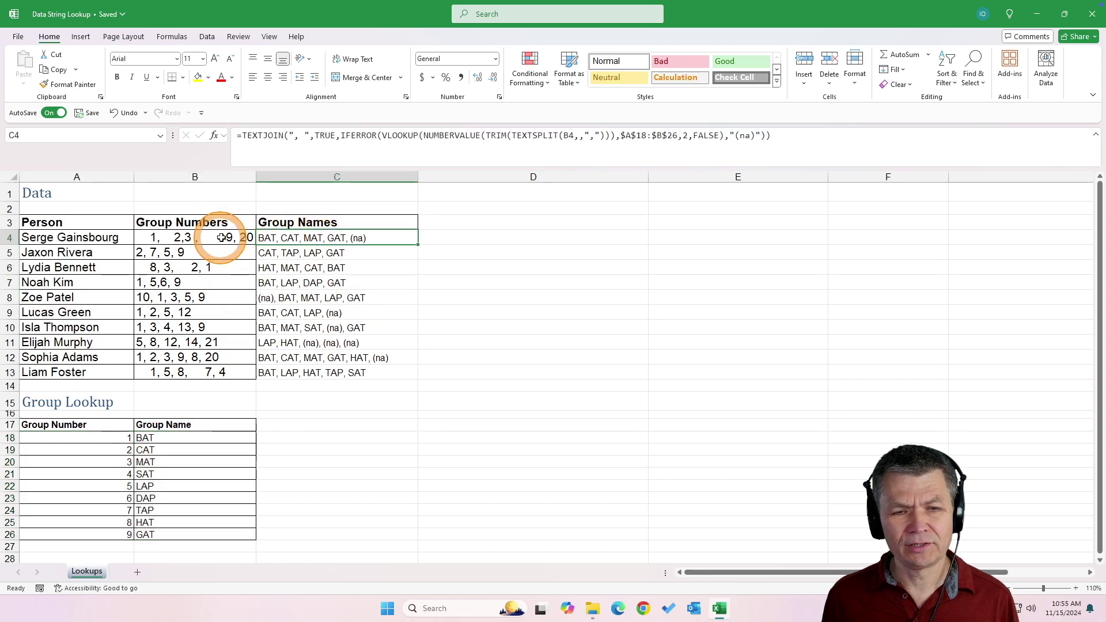